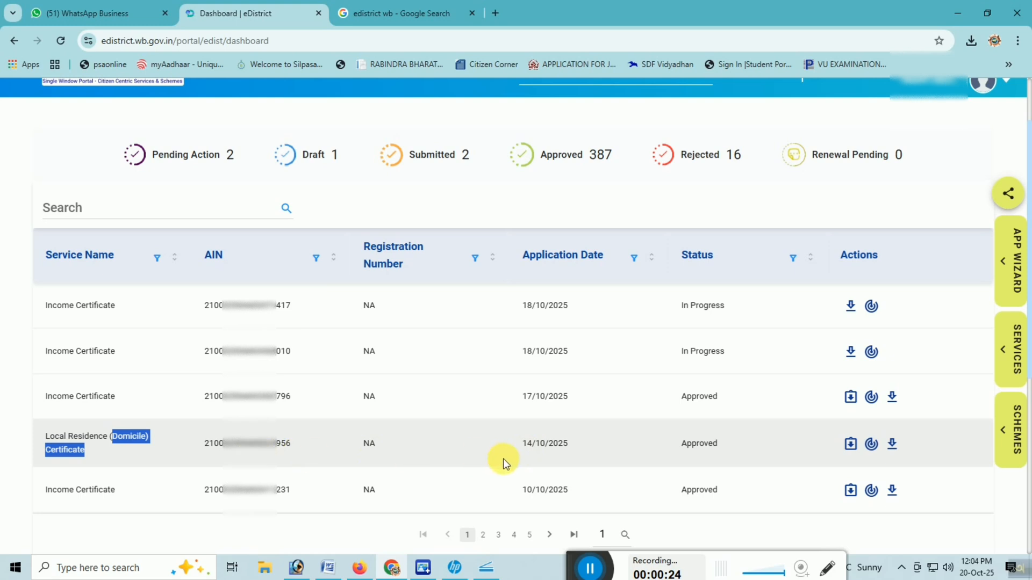
Step: Open the signed PDF of the approved Local Residence (Domicile) Certificate application dated 14/10/2025
left_click_drag(522, 443, 577, 450)
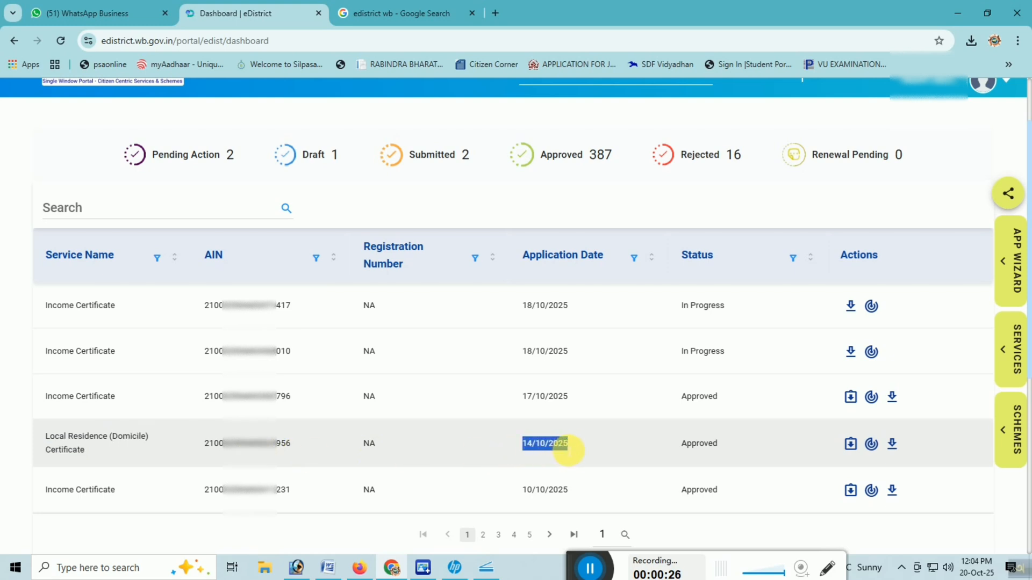
left_click_drag(680, 445, 699, 451)
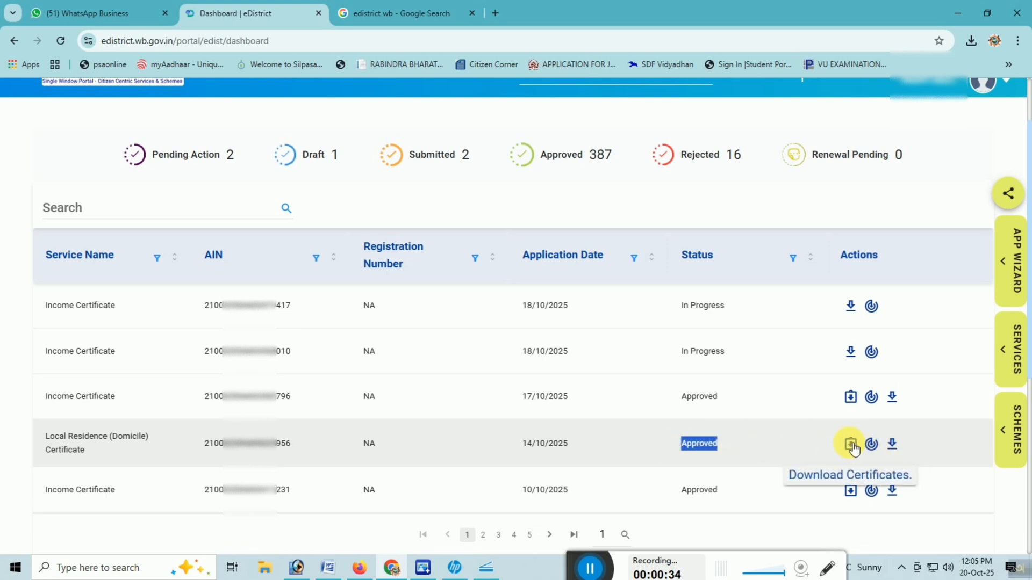
left_click(850, 444)
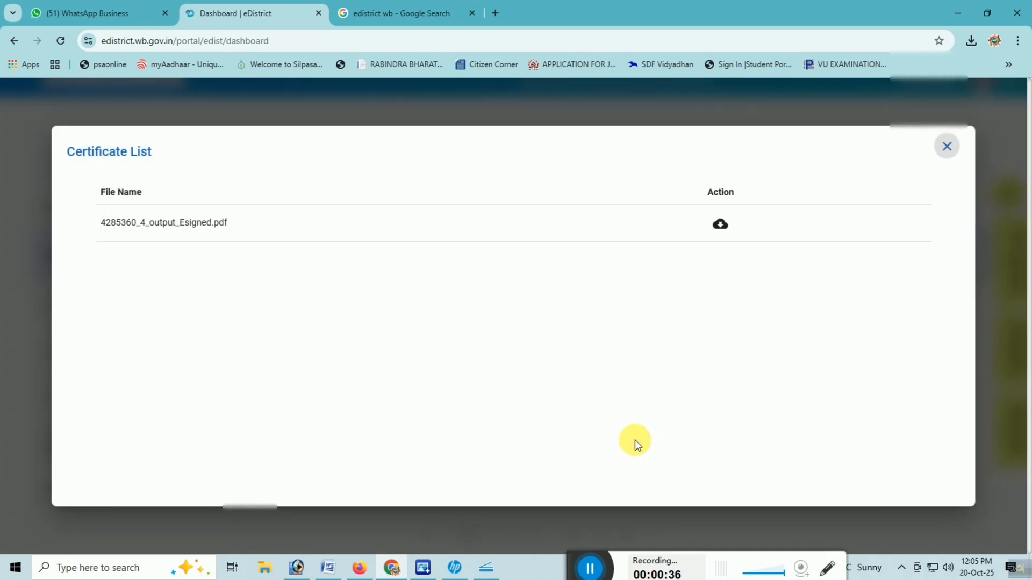
left_click(723, 230)
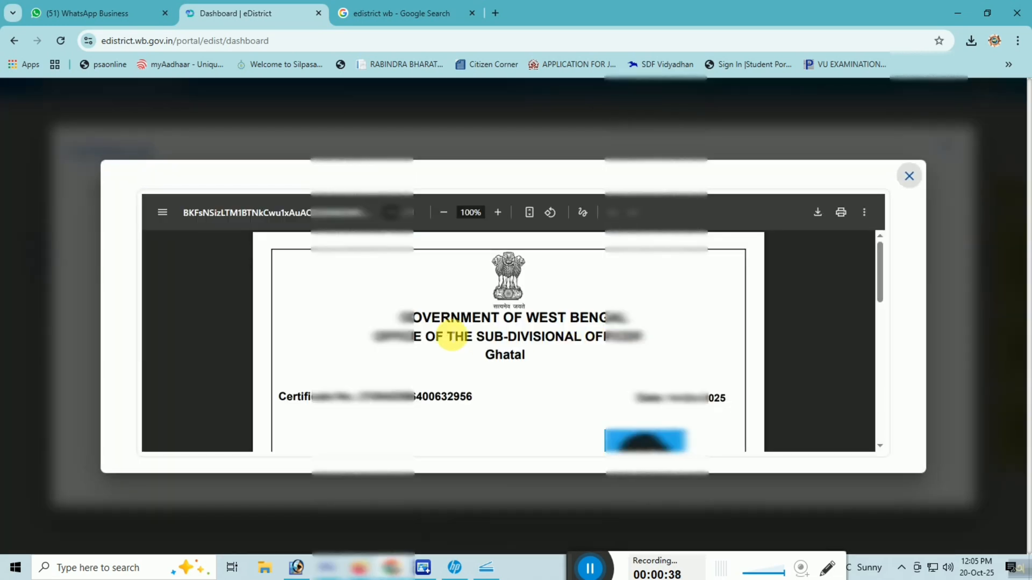
Step: Review the Domicile Certificate from its heading to the signature area, and return to the application list
scroll(385, 395, "down", 6)
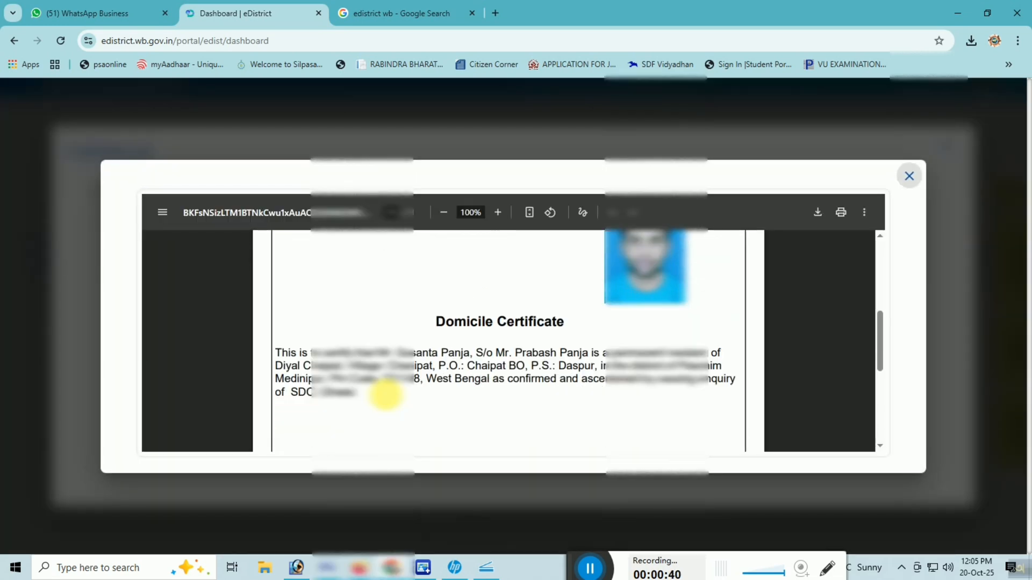
scroll(381, 388, "up", 1)
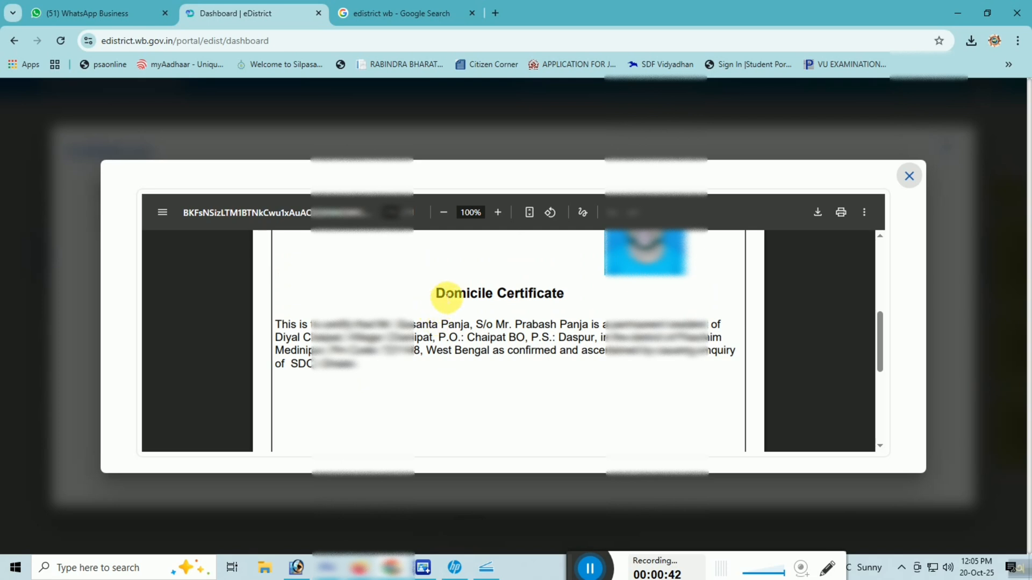
left_click_drag(436, 293, 573, 294)
left_click(571, 297)
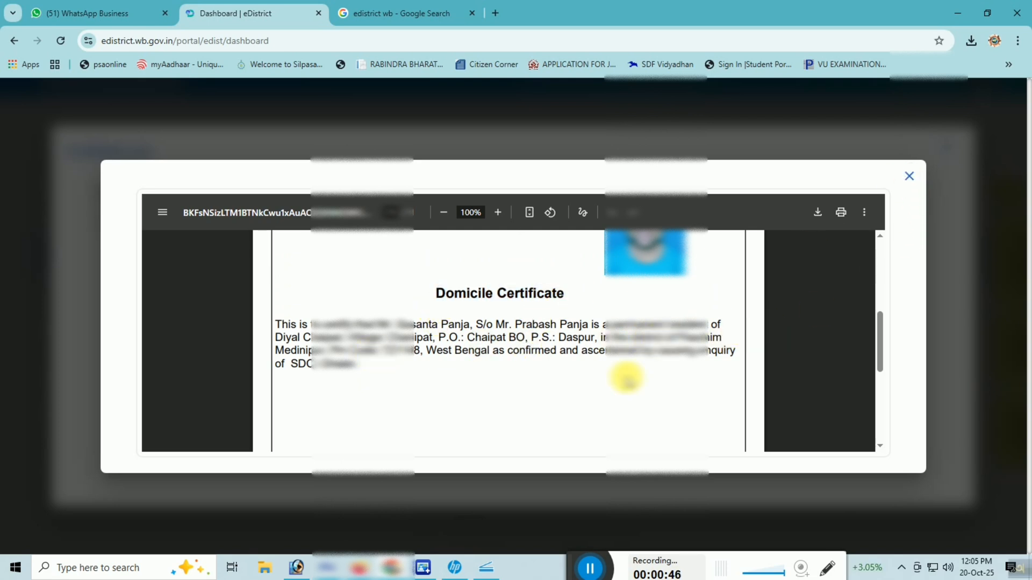
scroll(626, 378, "down", 3)
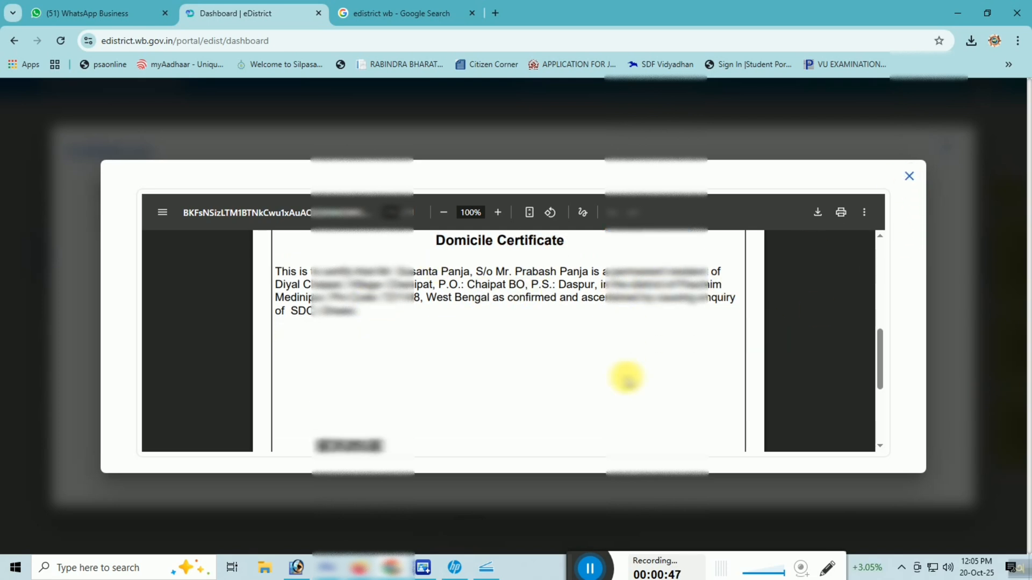
left_click(909, 177)
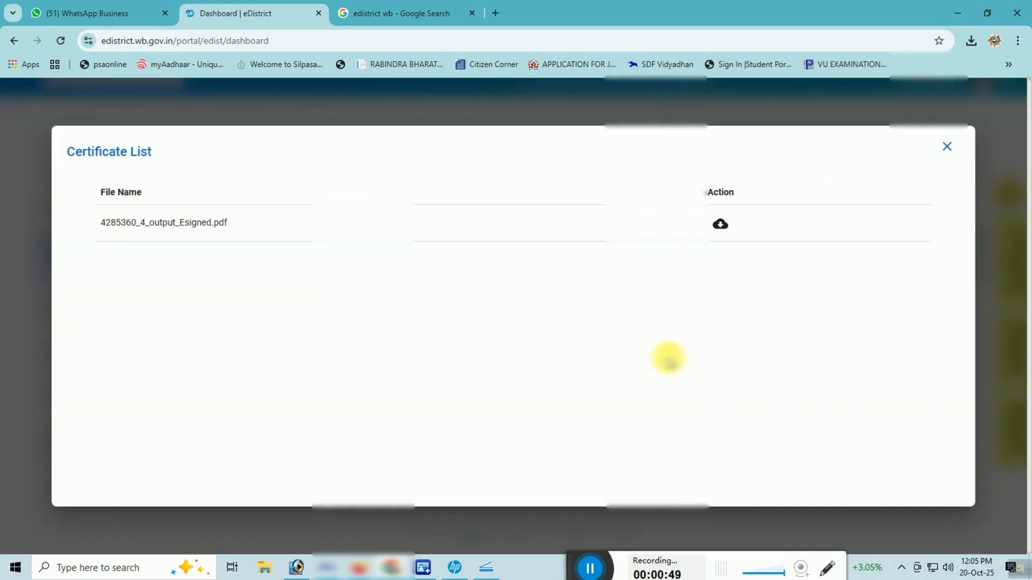
left_click(944, 146)
left_click_drag(45, 436, 89, 458)
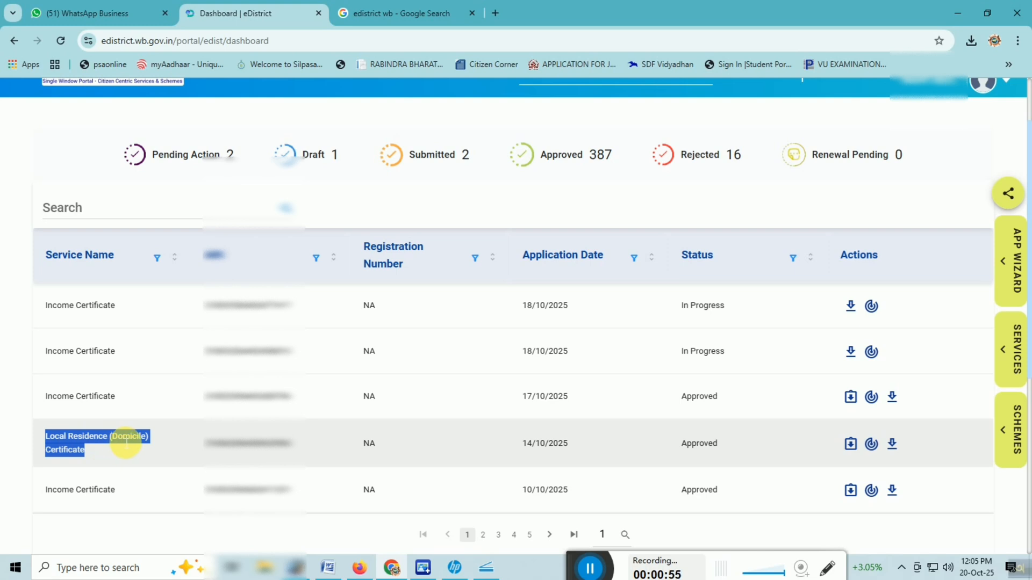
left_click(68, 457)
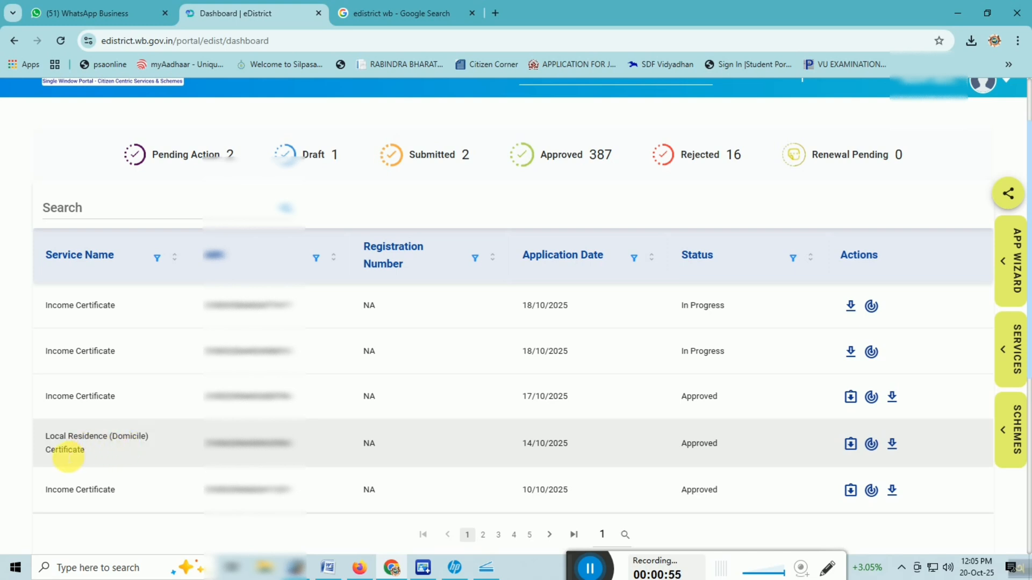
double_click(726, 444)
left_click(720, 452)
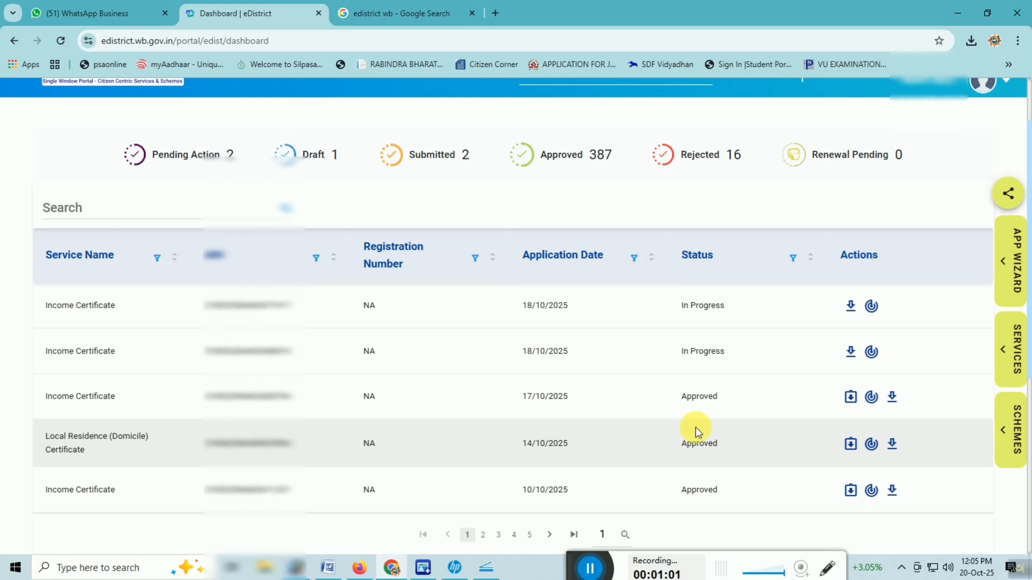
Step: Open the eDistrict - Government of West Bengal home page from the Google results, and return to the eDistrict dashboard
left_click(401, 10)
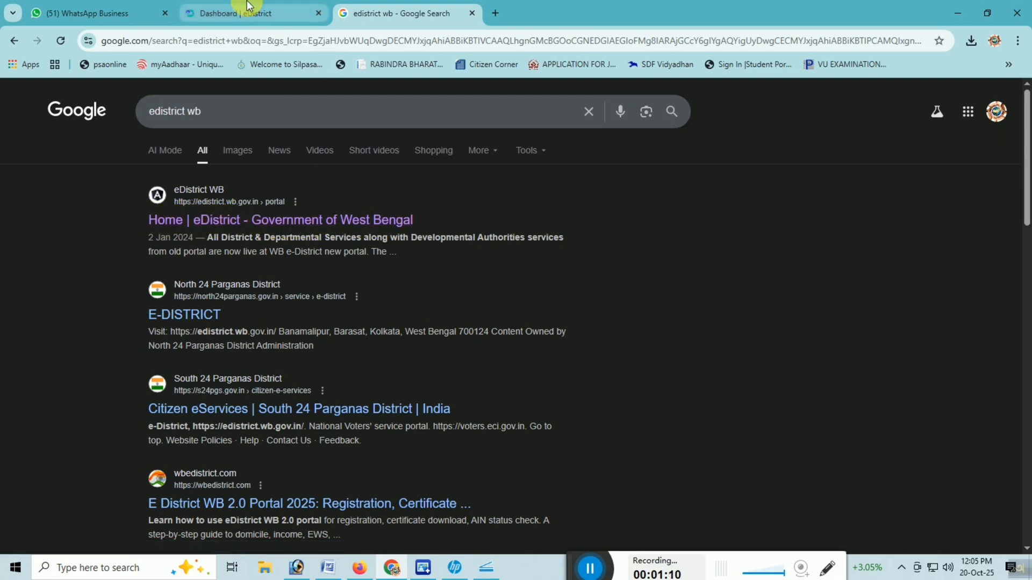
left_click(329, 220)
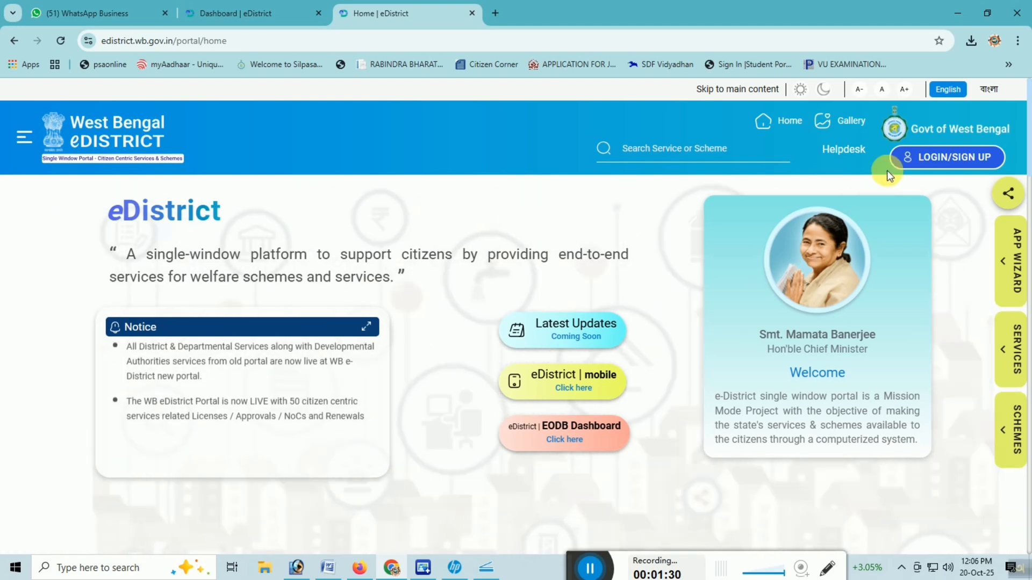
left_click(264, 9)
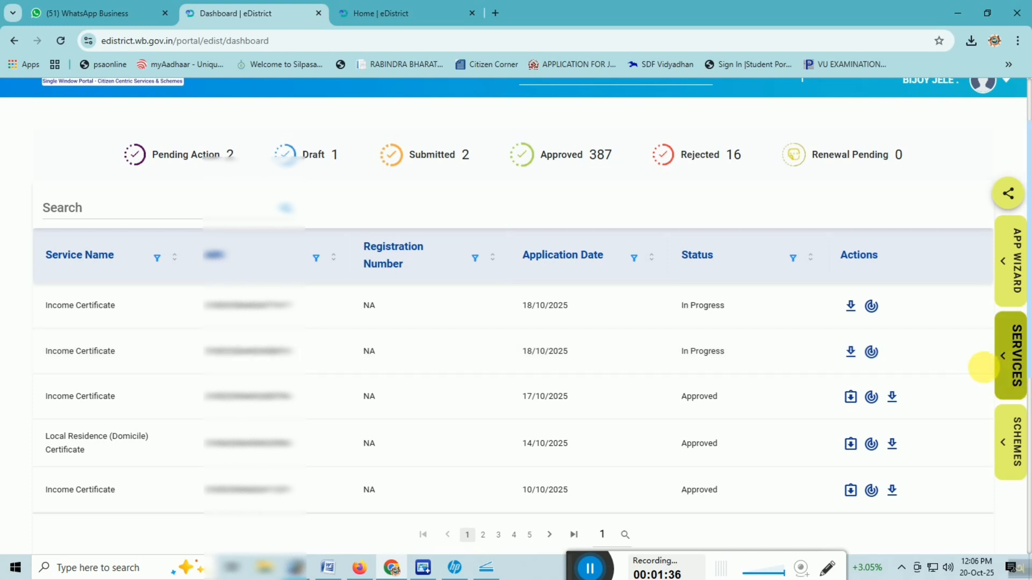
Step: Open the Local Residence (Domicile) Certificate service from the Certificates department in Service Discovery
left_click(1013, 360)
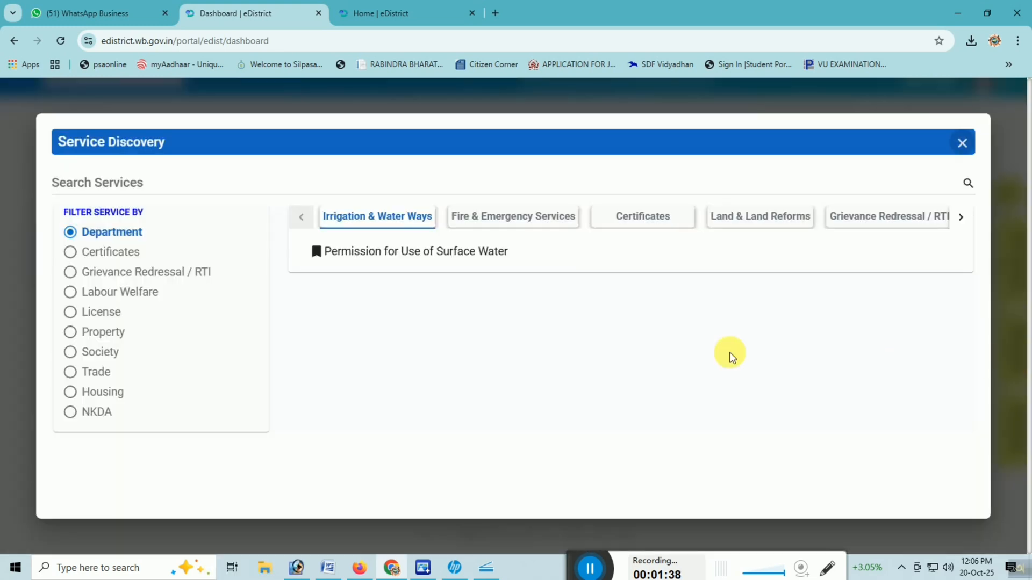
left_click(647, 220)
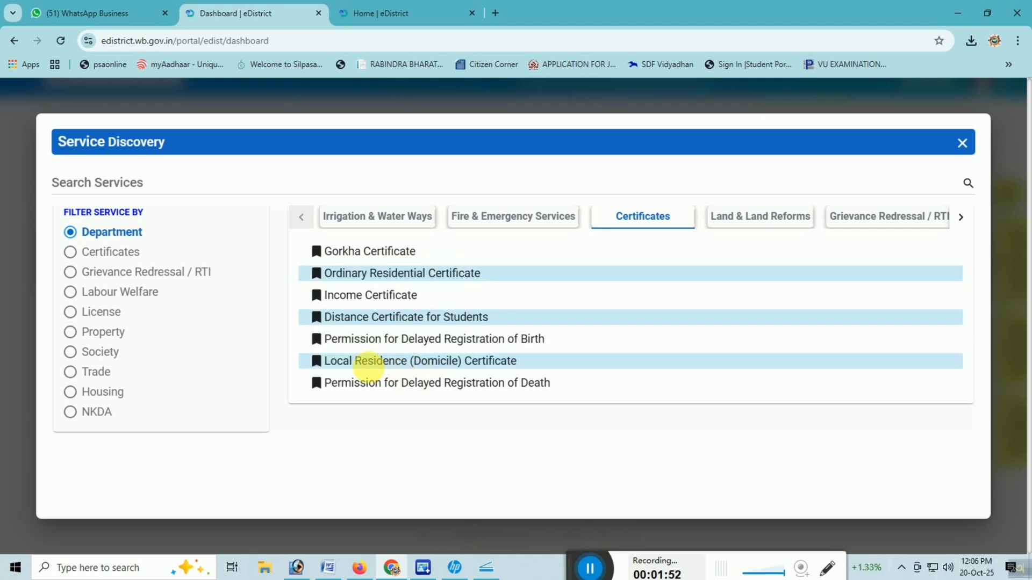
left_click(451, 365)
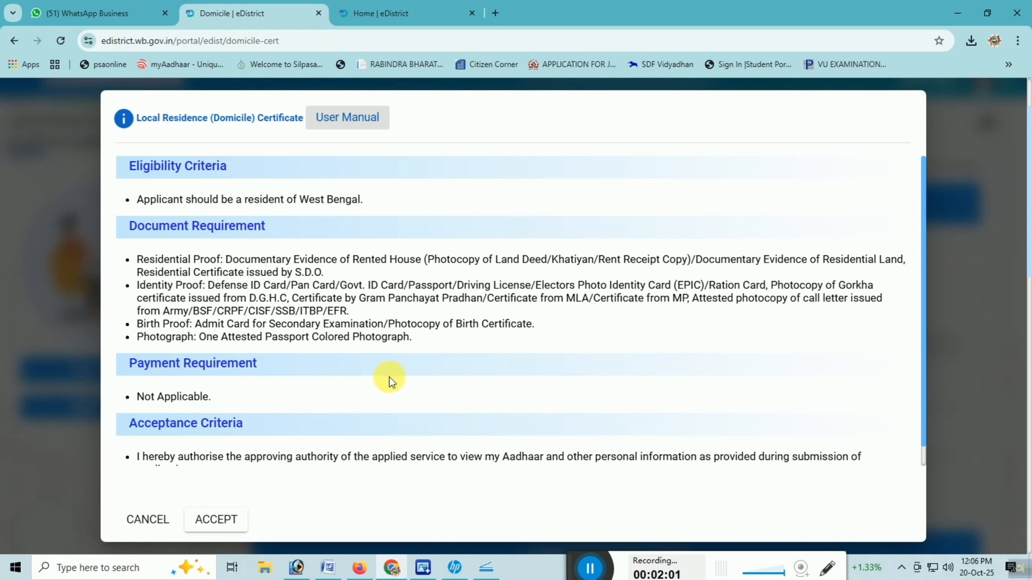
Step: Review the domicile certificate's document requirements and acceptance criteria, and accept them to open the application form
left_click_drag(137, 259, 430, 342)
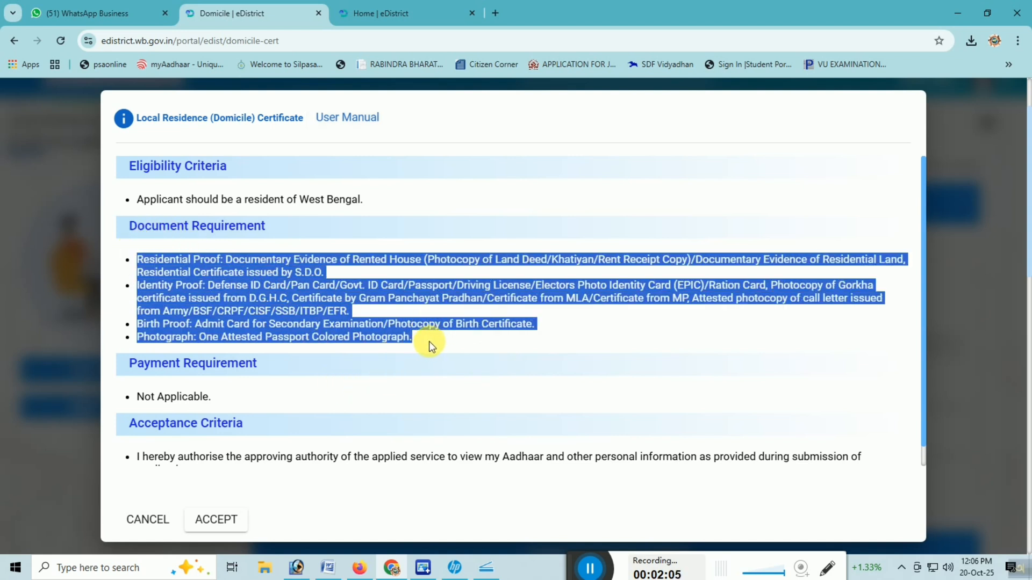
left_click(429, 341)
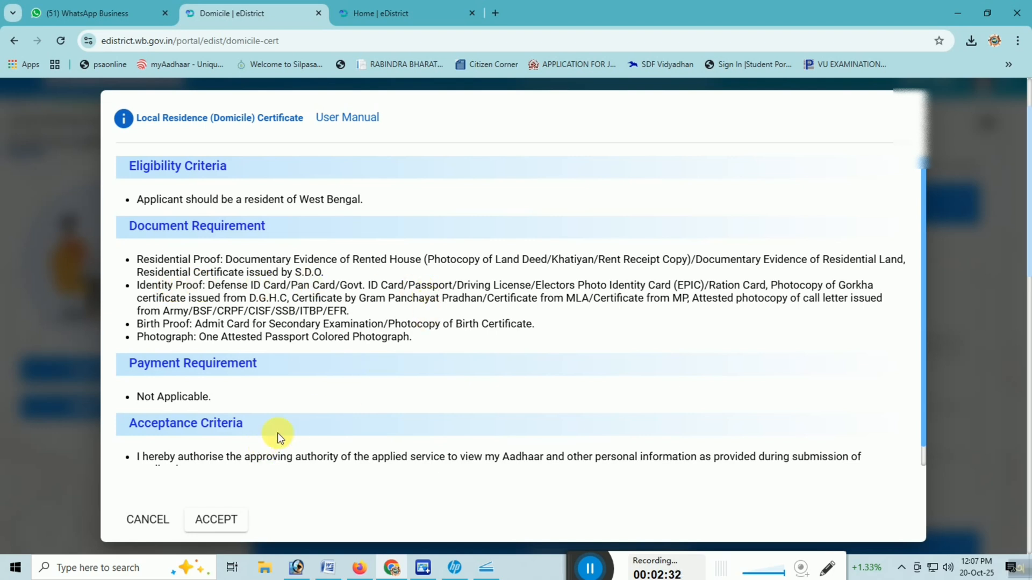
scroll(326, 418, "down", 2)
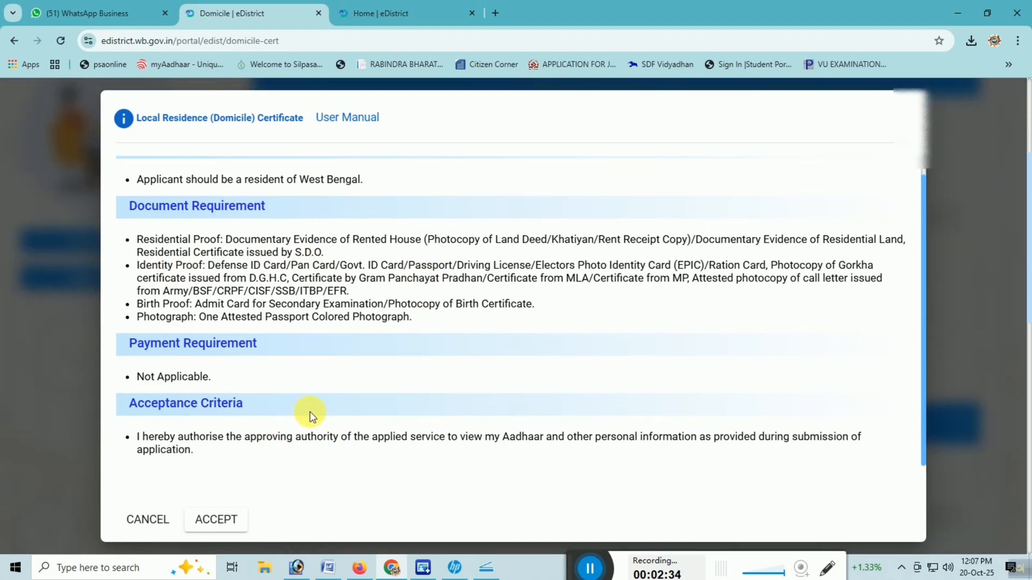
scroll(310, 412, "up", 1)
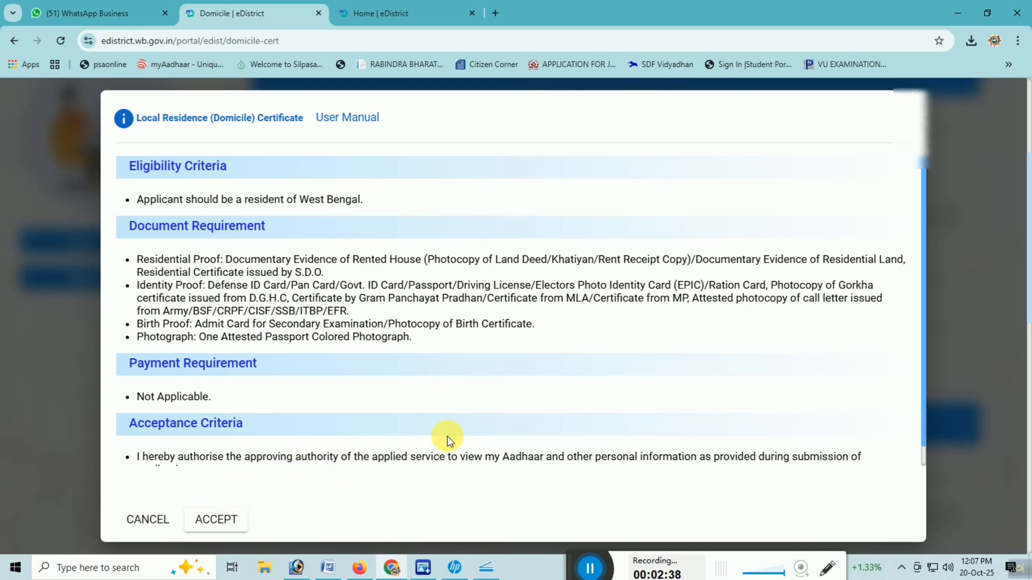
left_click(231, 520)
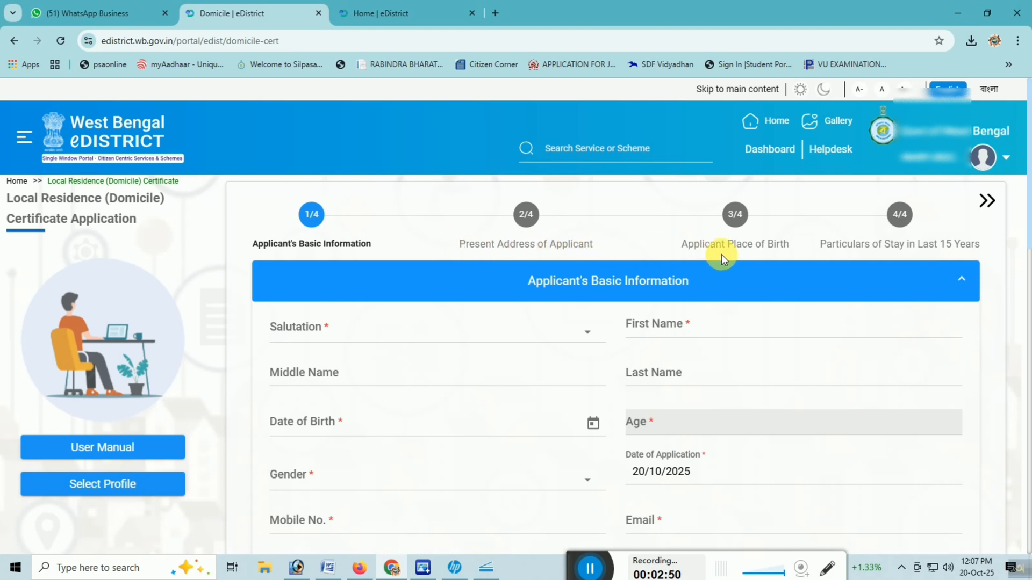
left_click_drag(789, 246, 686, 247)
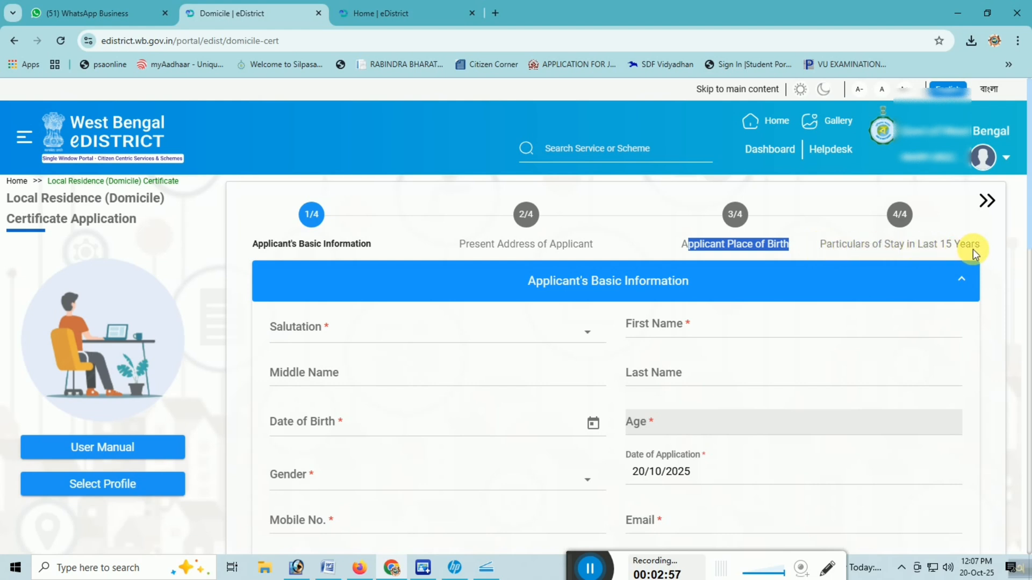
left_click_drag(986, 248, 948, 241)
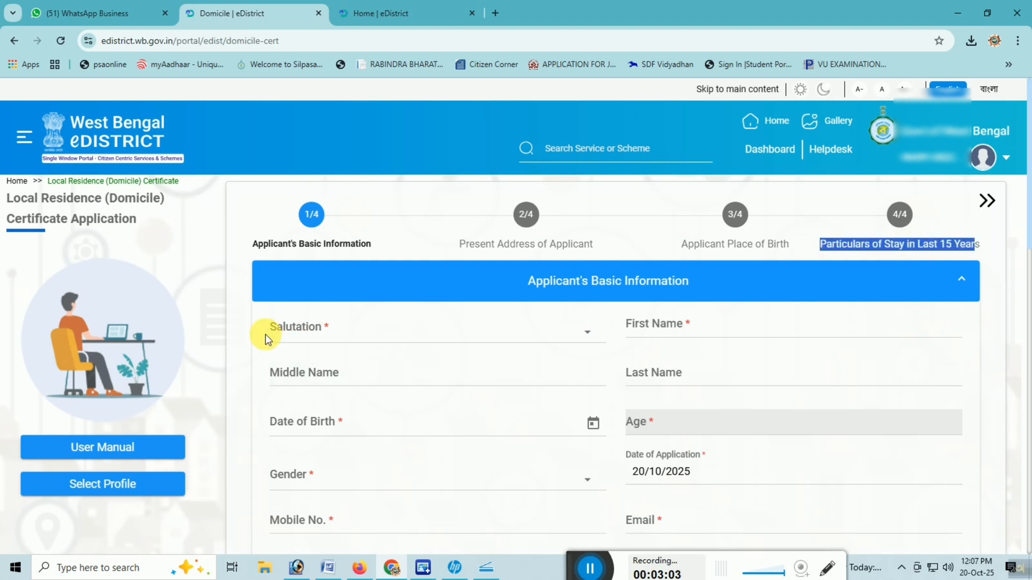
left_click(289, 243)
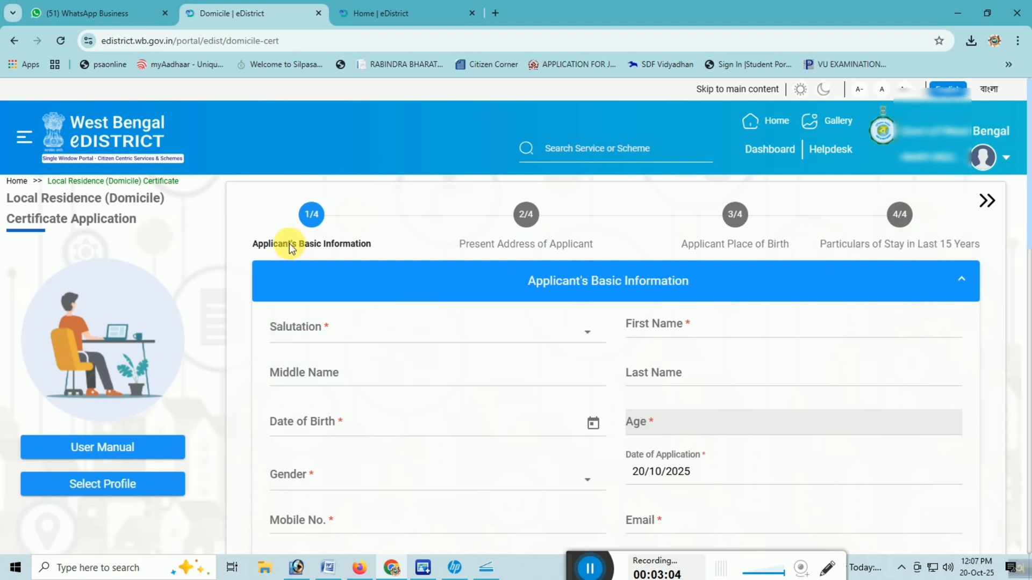
Step: Set the salutation to Mr. in the Applicant's Basic Information section
left_click(401, 334)
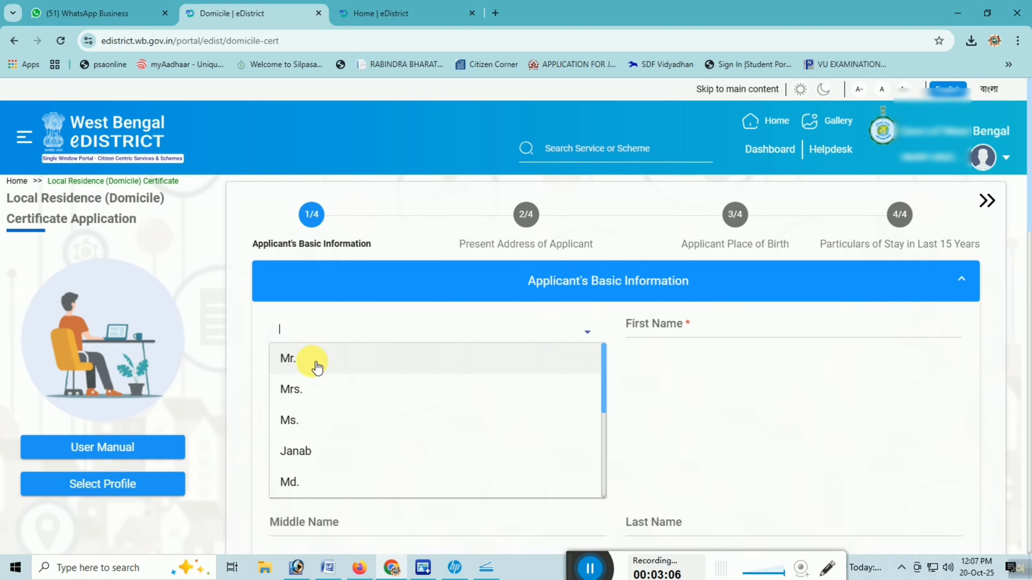
left_click(317, 366)
left_click(382, 334)
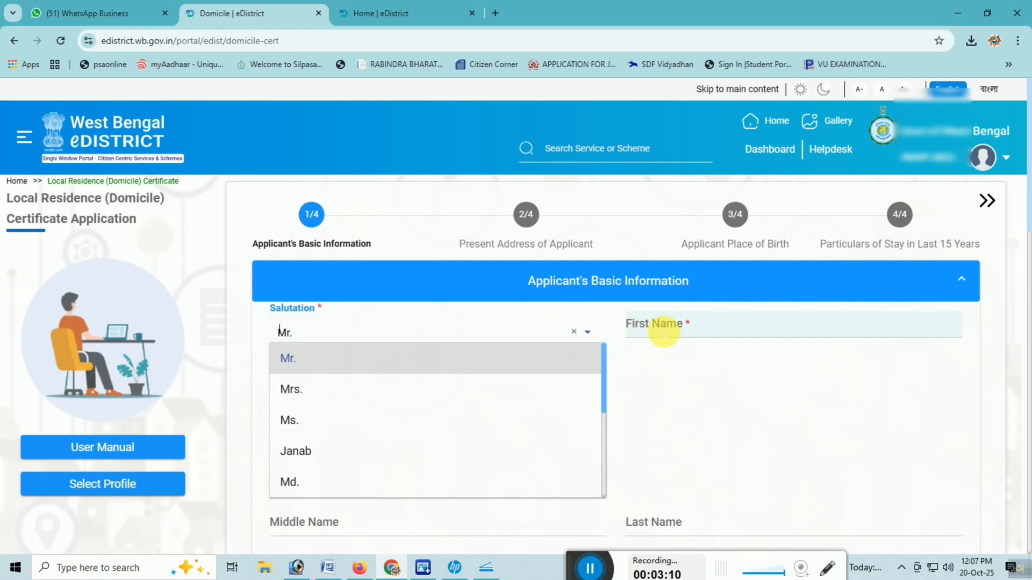
left_click(665, 329)
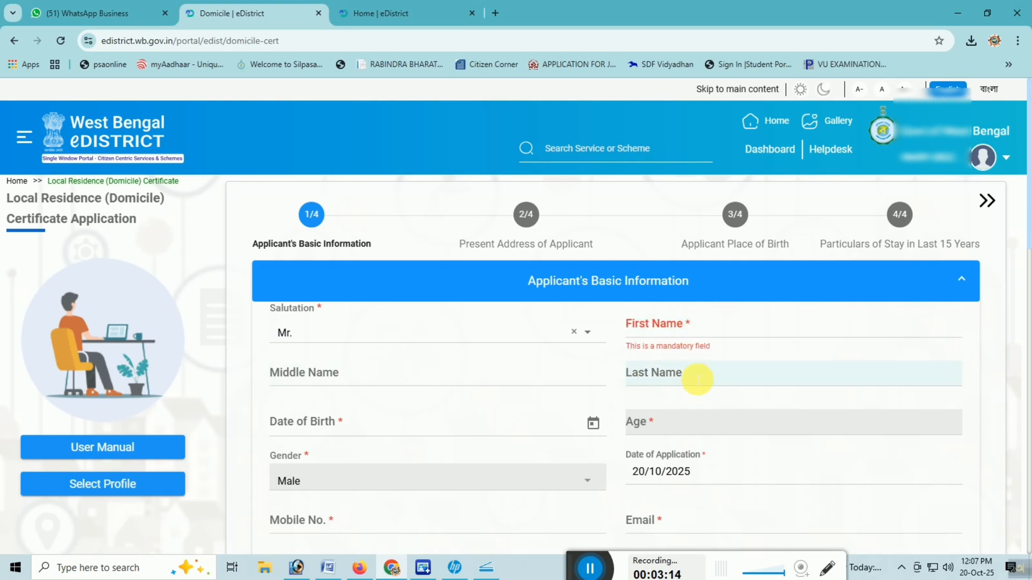
Step: Choose the applicant's date of birth from the calendar by year, month and day
scroll(697, 379, "down", 2)
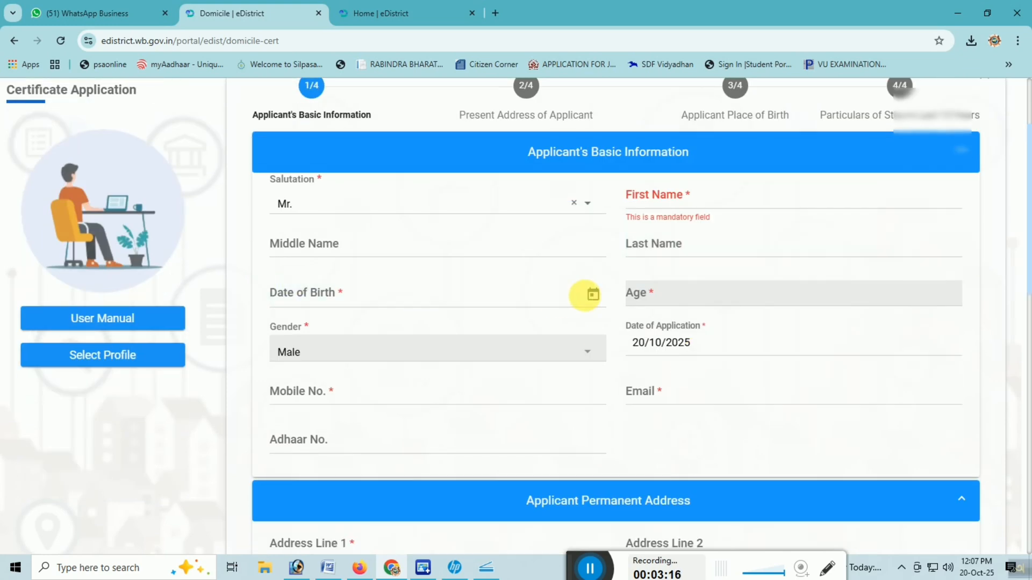
left_click(594, 296)
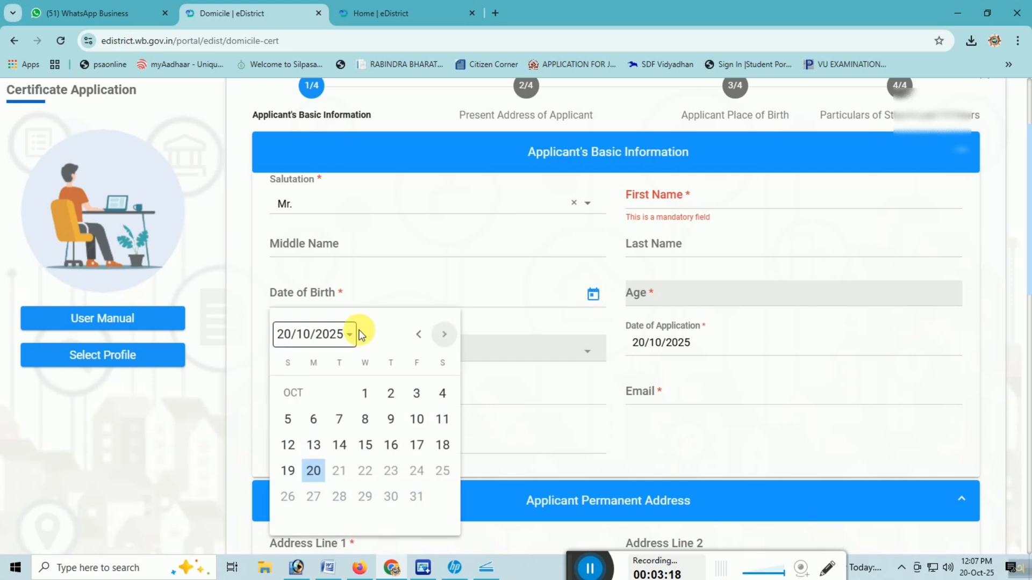
left_click(313, 339)
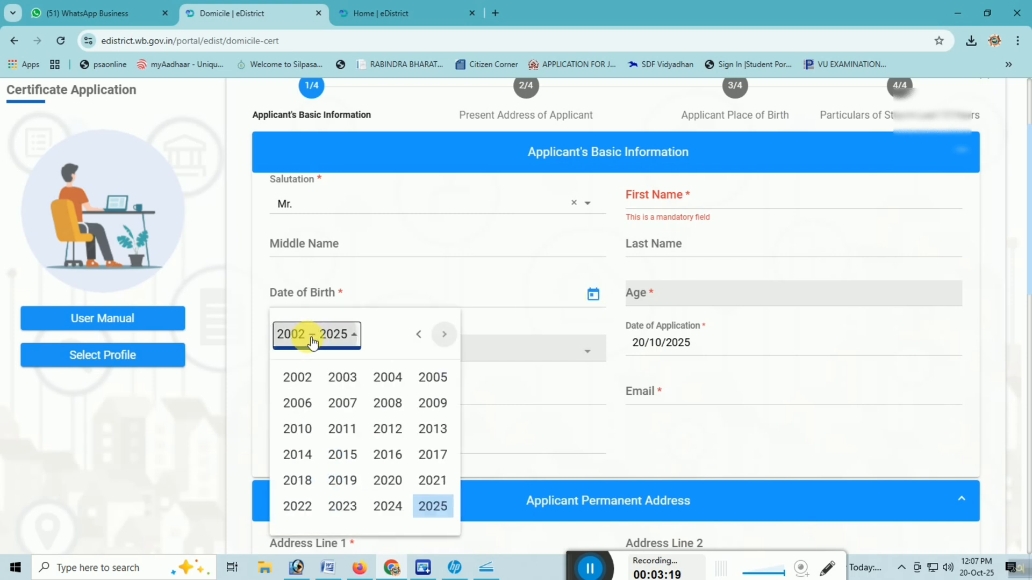
left_click(340, 376)
left_click(337, 410)
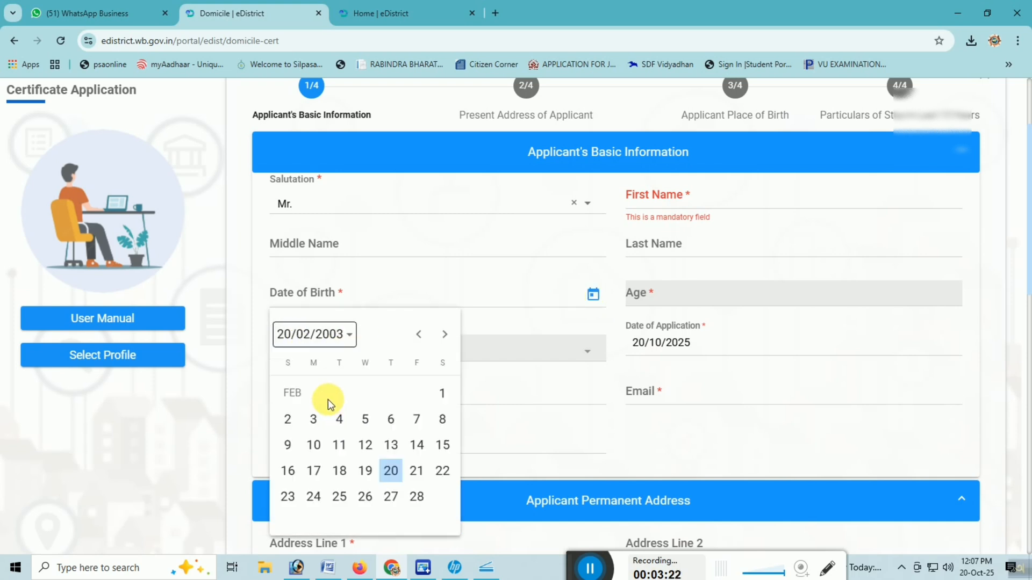
left_click(286, 419)
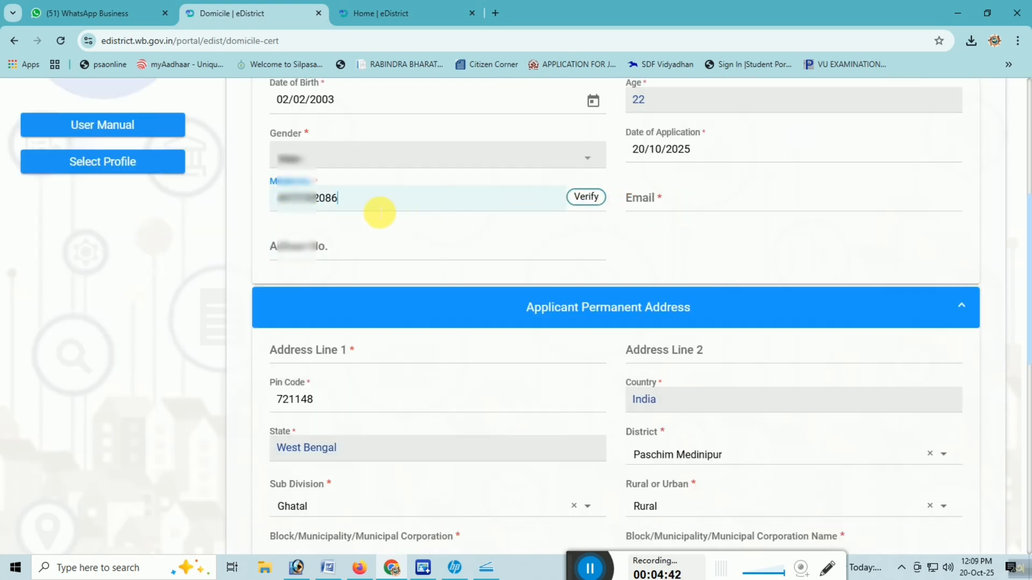
Step: Request verification of the applicant's entered mobile number
left_click(568, 205)
left_click(587, 200)
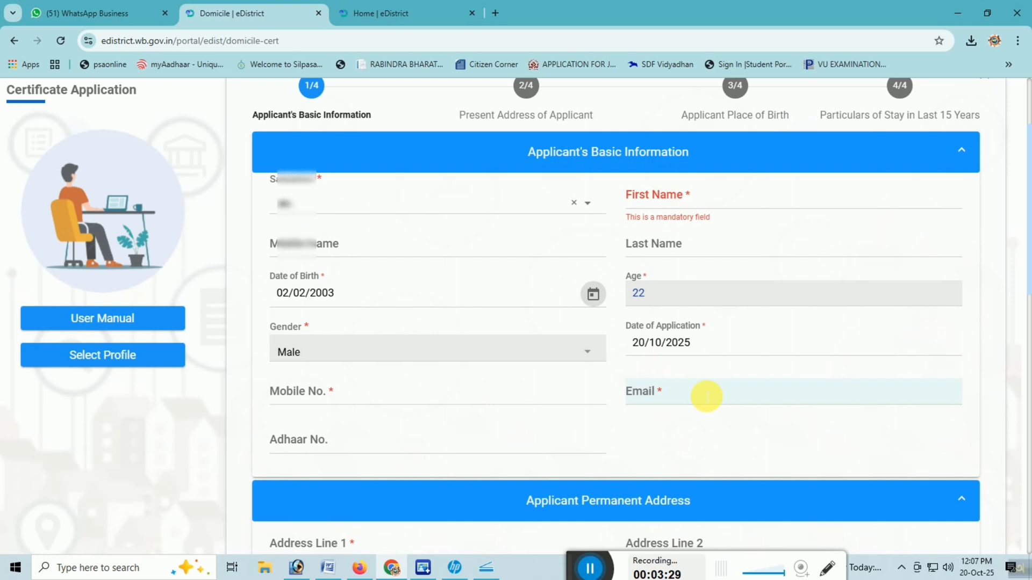
Step: Enter the postal pin code and choose the district in the Applicant Permanent Address section
scroll(706, 396, "down", 3)
scroll(403, 320, "down", 1)
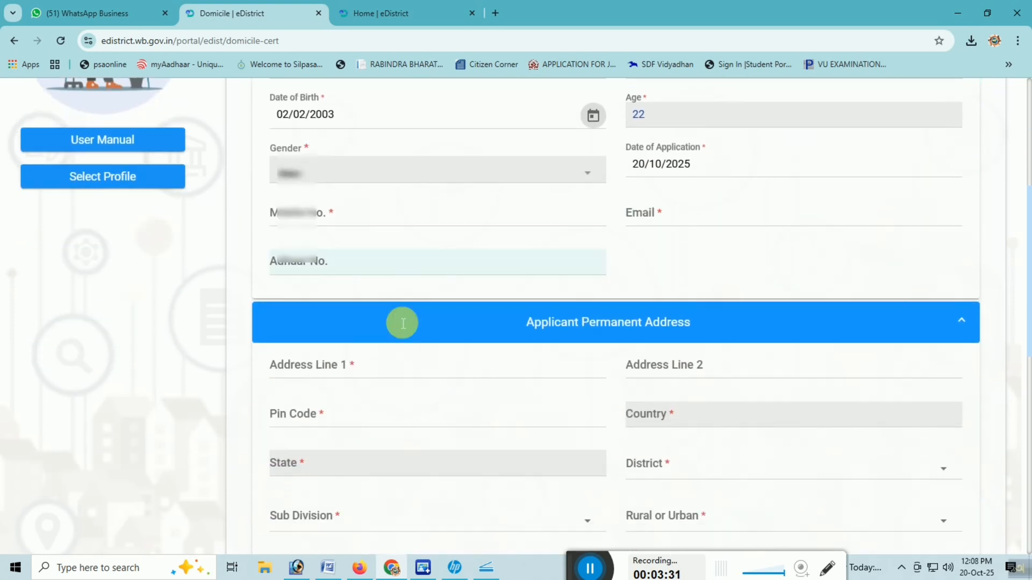
scroll(514, 318, "down", 3)
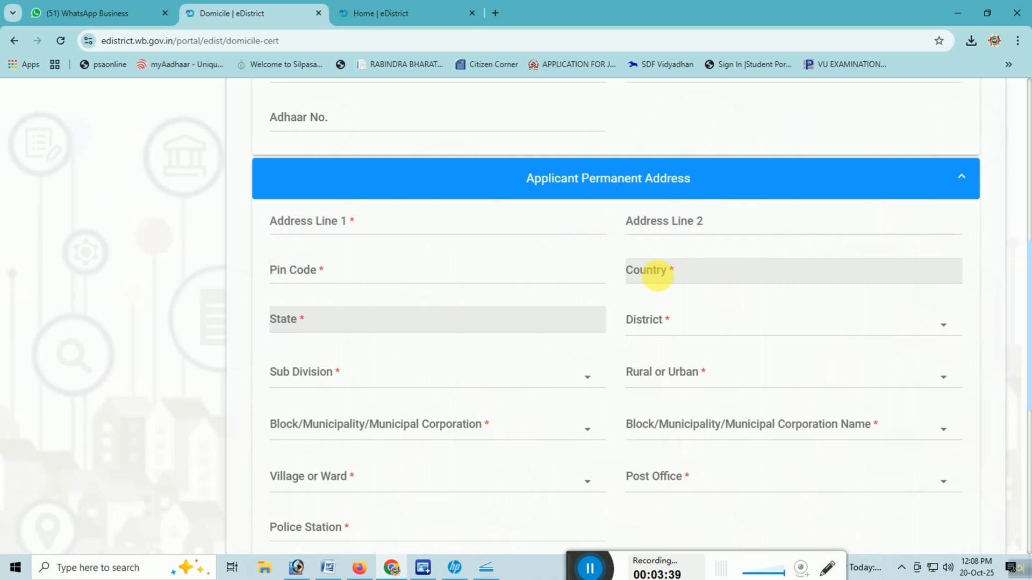
left_click(315, 280)
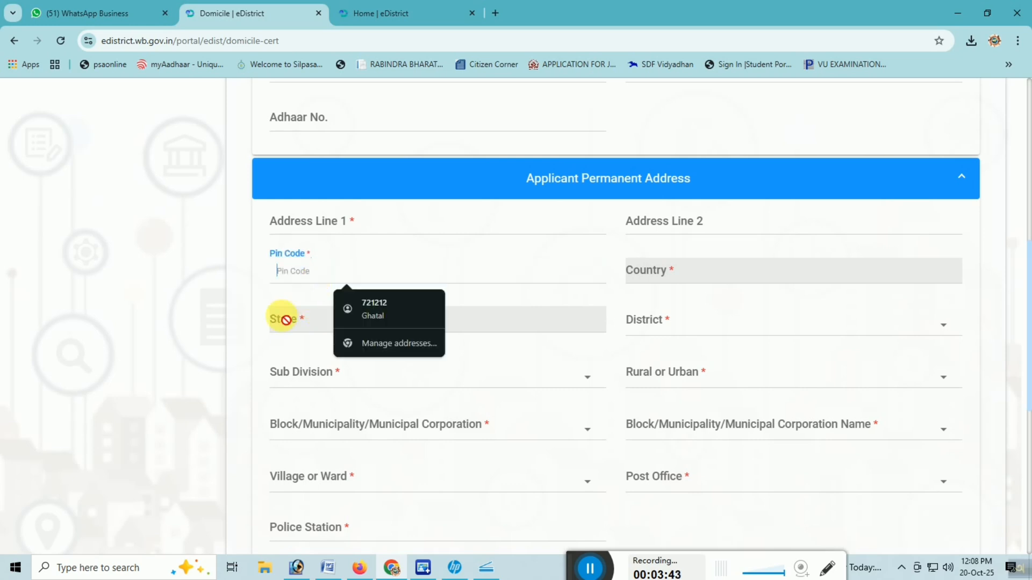
type("721148")
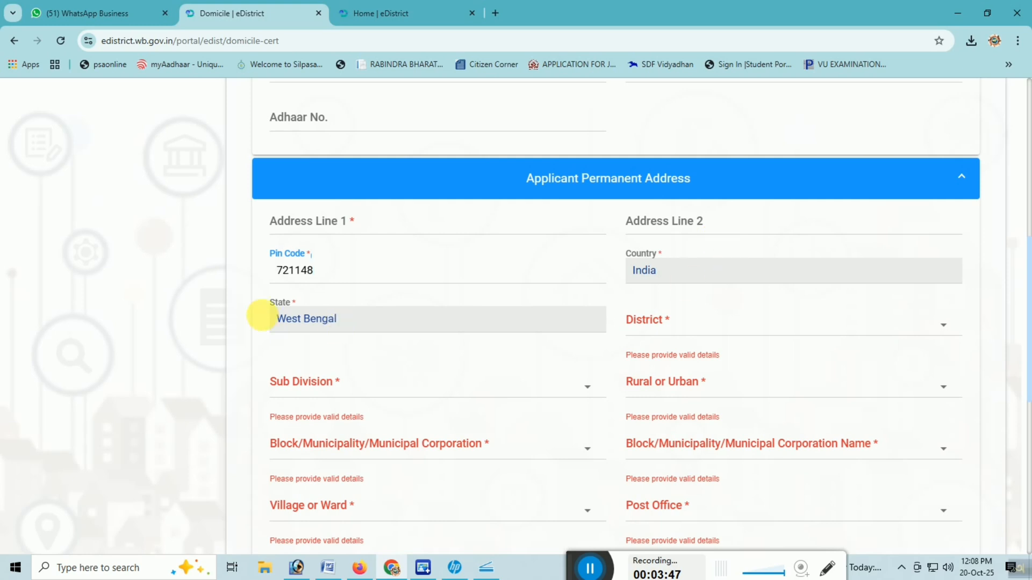
left_click(735, 327)
left_click(699, 351)
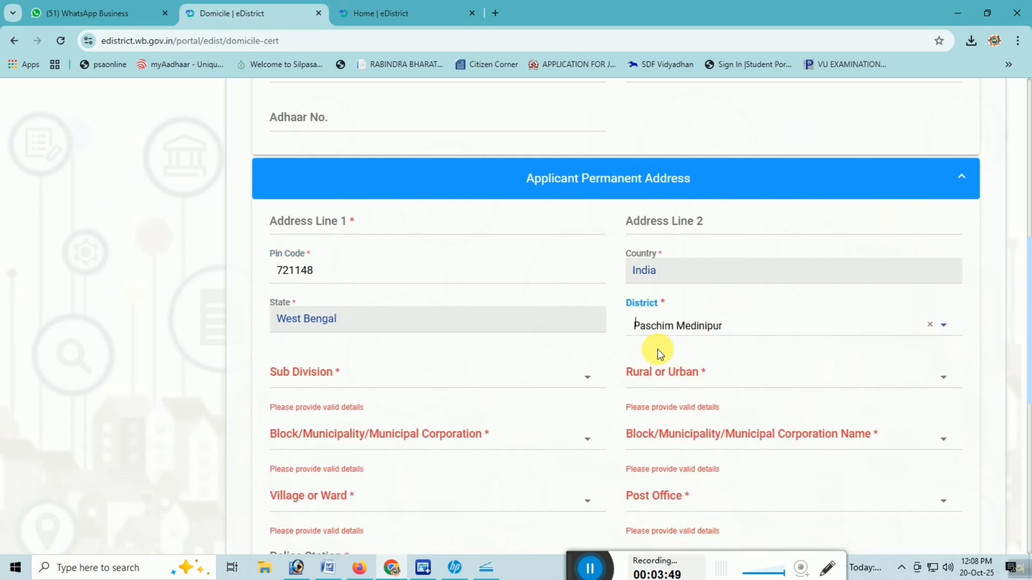
Step: Choose the applicant's sub-division and set Rural or Urban to Rural for the permanent address
scroll(657, 349, "down", 2)
left_click(334, 250)
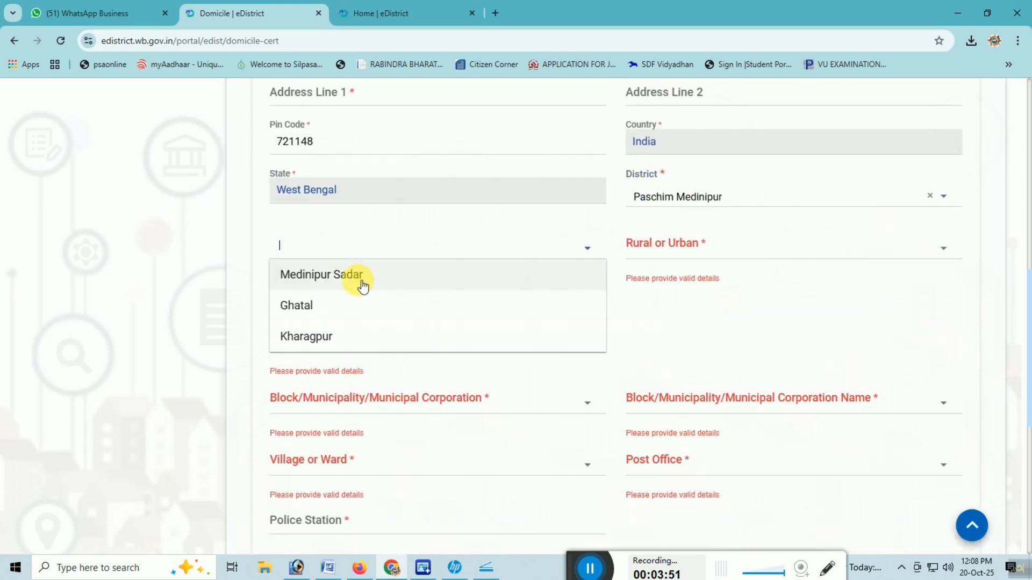
left_click(295, 308)
left_click(696, 244)
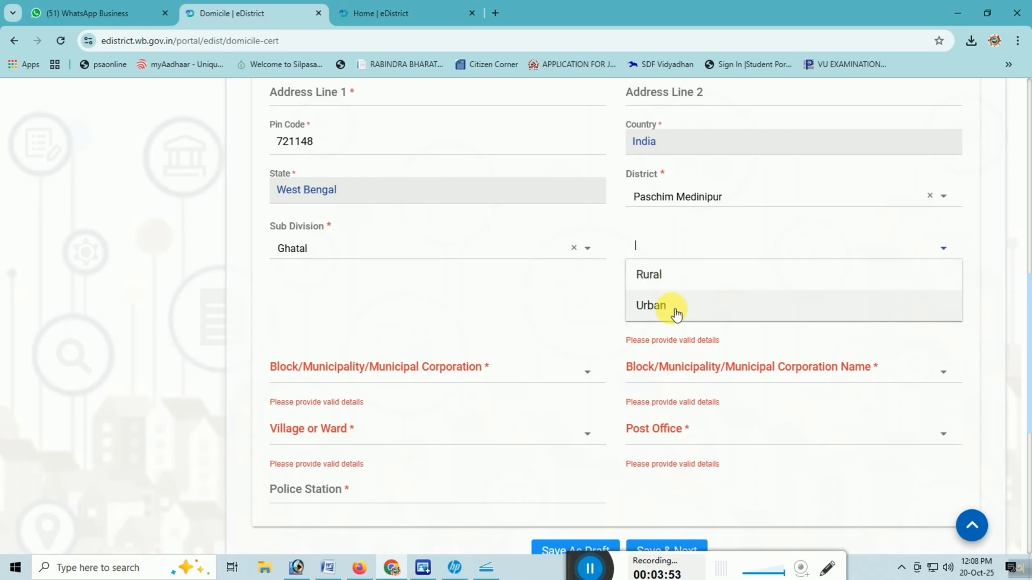
left_click(694, 274)
Step: Set Block/Municipality/Municipal Corporation to Block and choose the applicant's block name for the permanent address
left_click(374, 299)
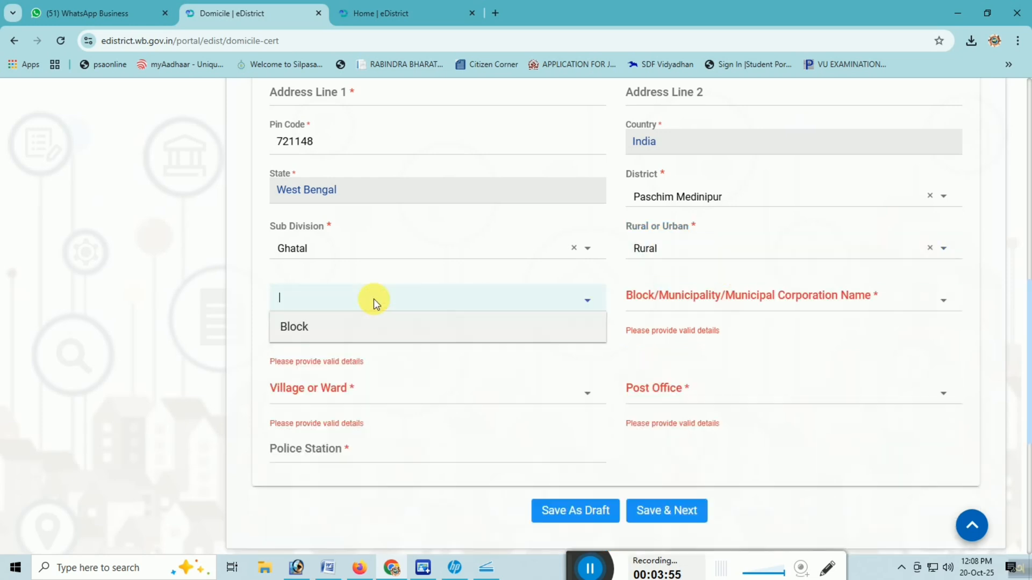
left_click(336, 326)
left_click(782, 300)
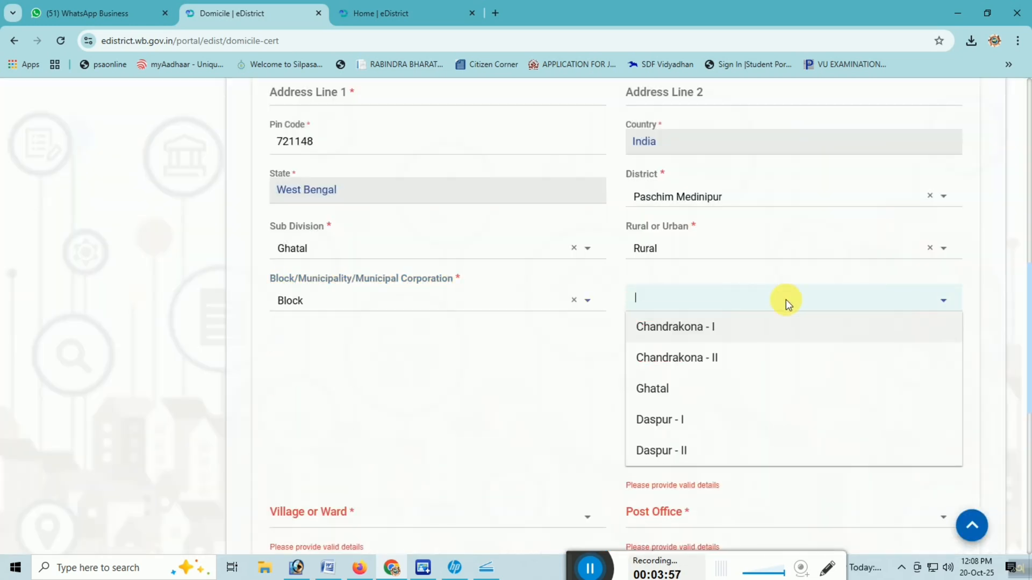
left_click(684, 453)
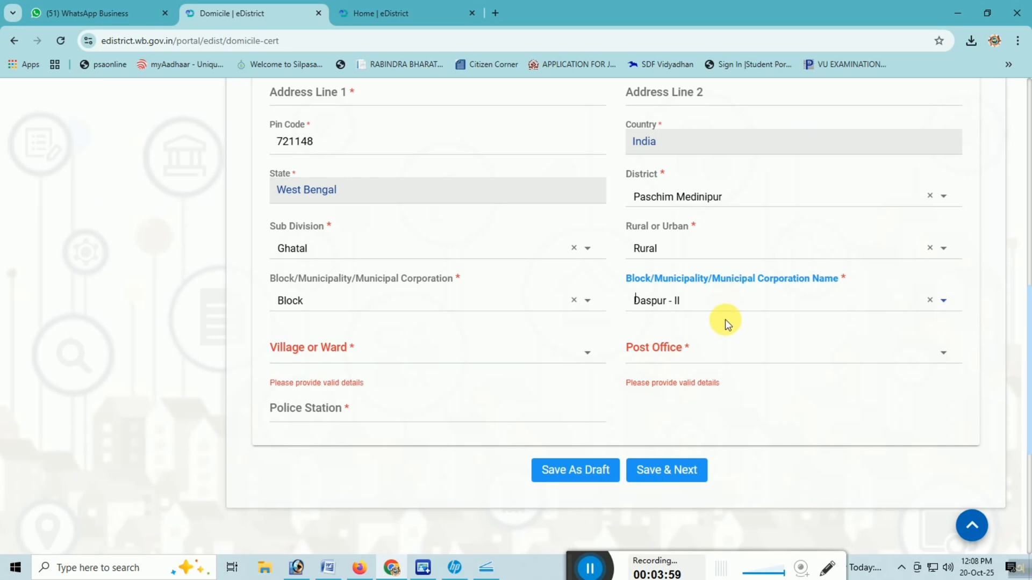
Step: Find and choose the applicant's village and post office for the permanent address
left_click(387, 292)
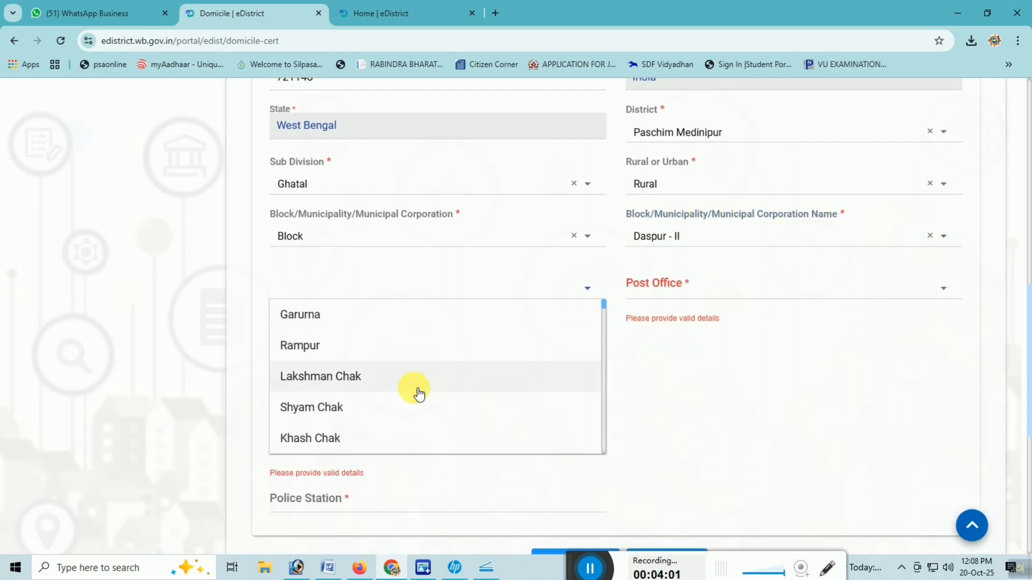
scroll(417, 376, "down", 3)
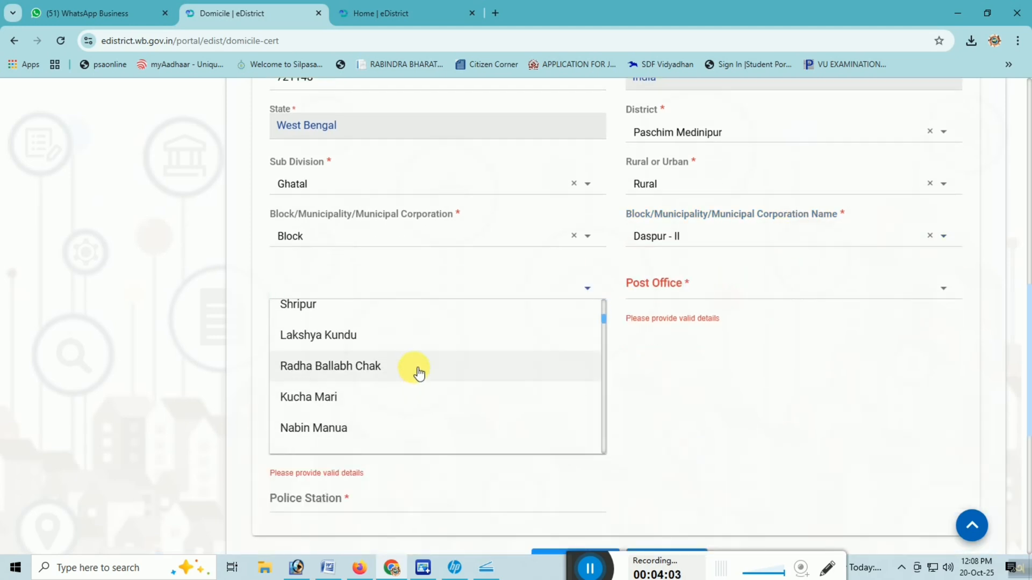
type("chan")
left_click(363, 315)
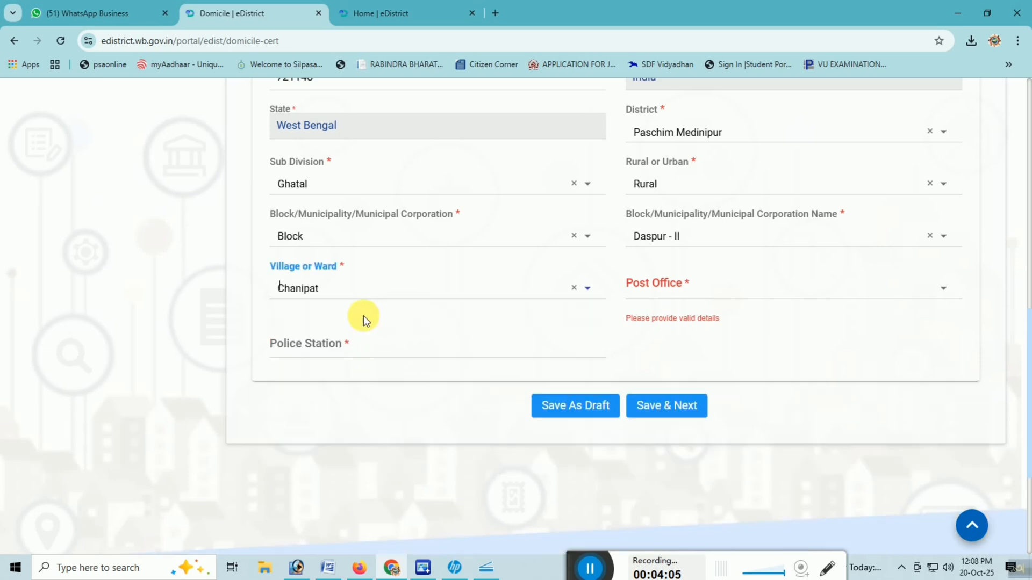
left_click(702, 287)
type("cha")
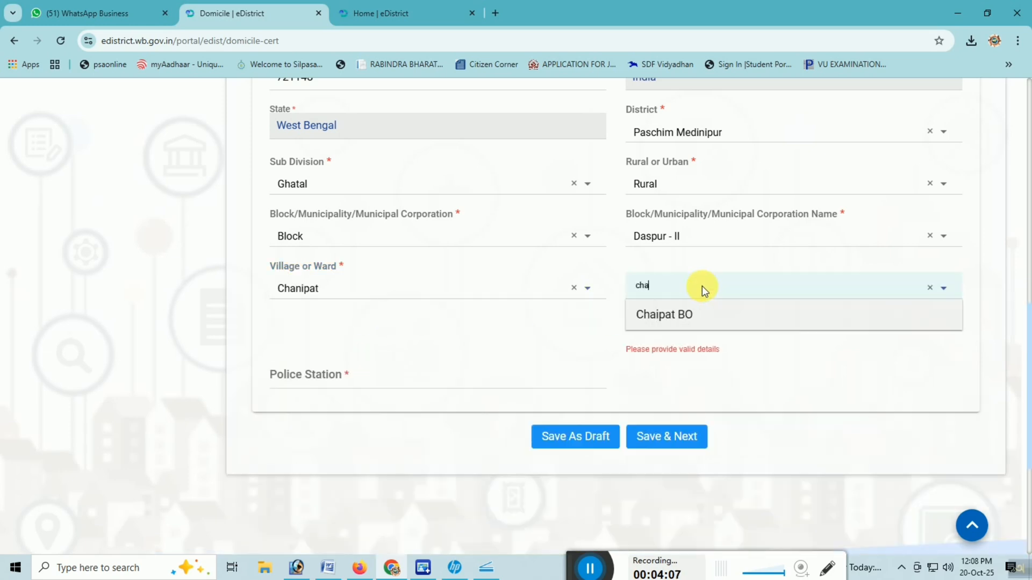
type("ip")
key("Return")
Step: Enter the applicant's police station, save the basic information page and continue to Present Address of Applicant
left_click(363, 343)
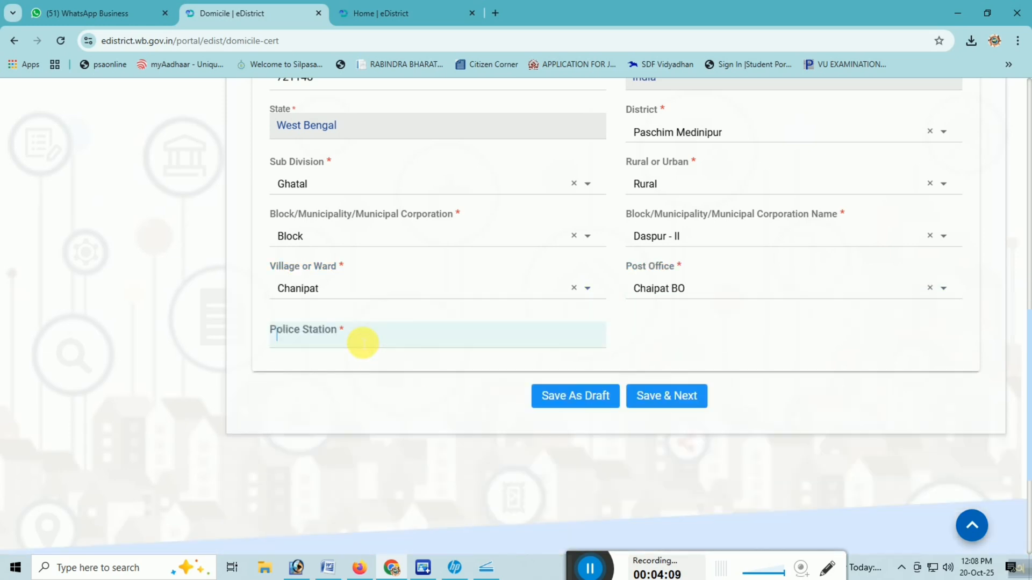
type("Daspur")
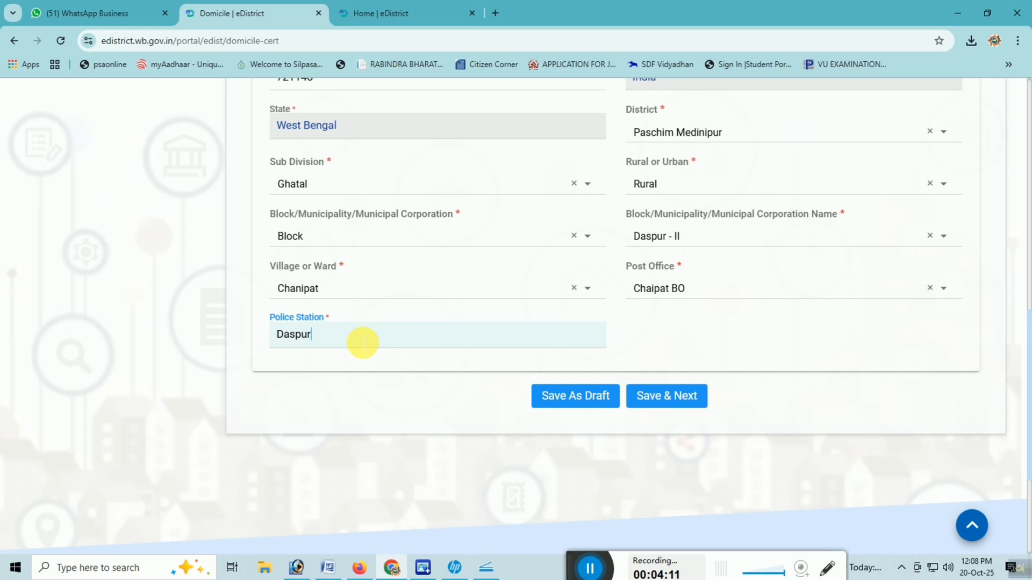
left_click(366, 371)
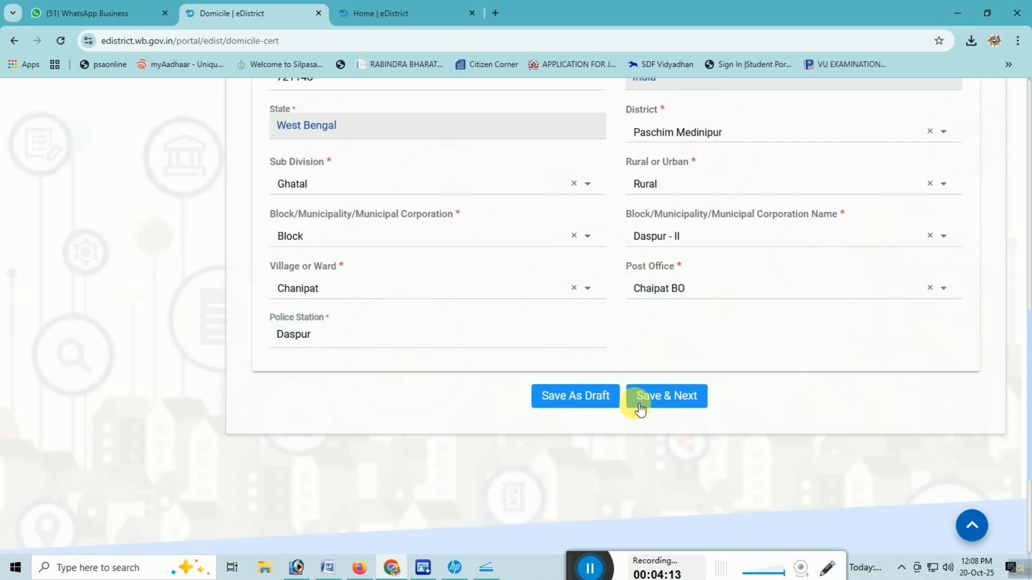
left_click(697, 396)
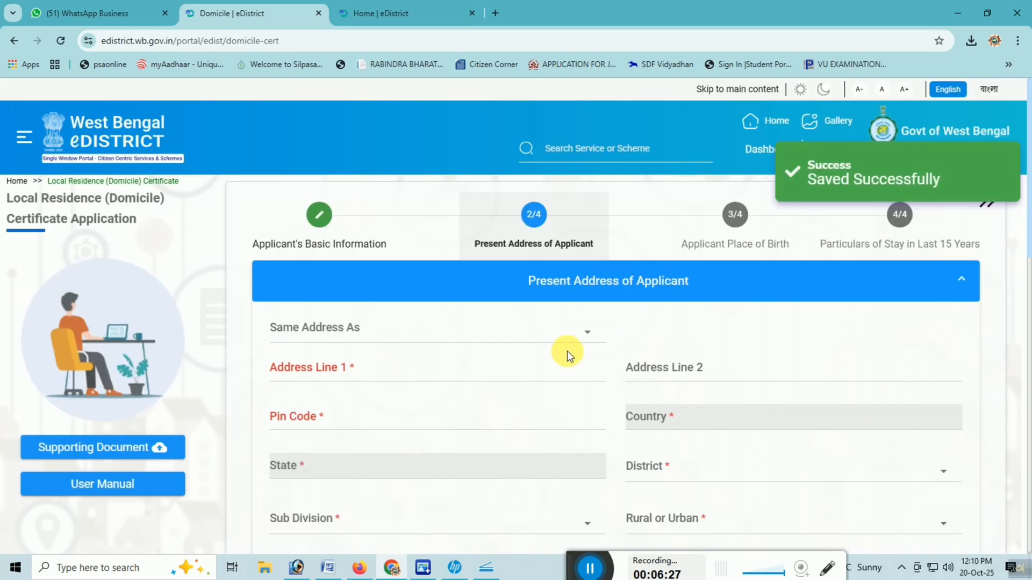
Step: Fill in the present address by setting Same Address As to Permanent Address of Applicant
scroll(645, 334, "down", 2)
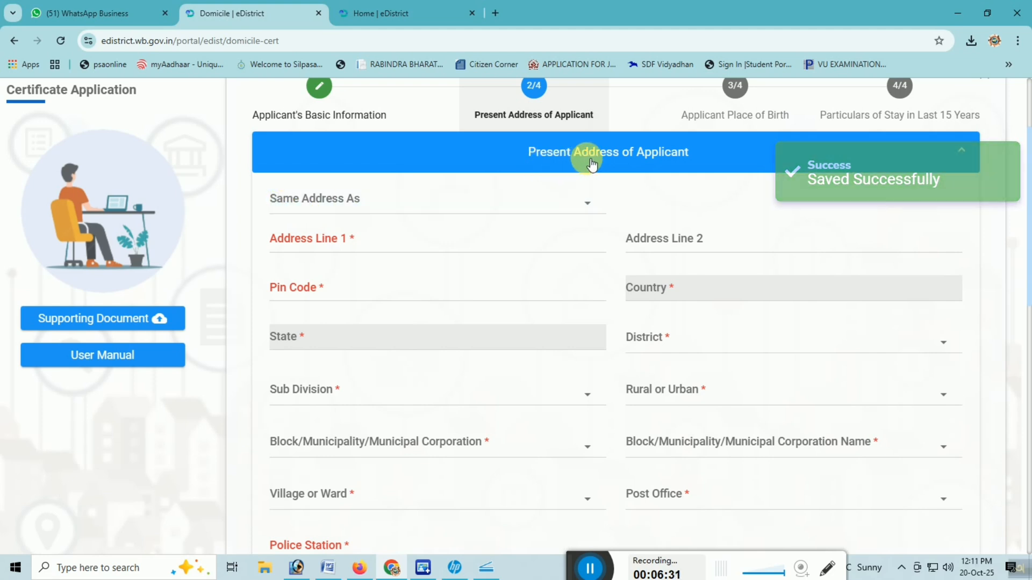
left_click(372, 209)
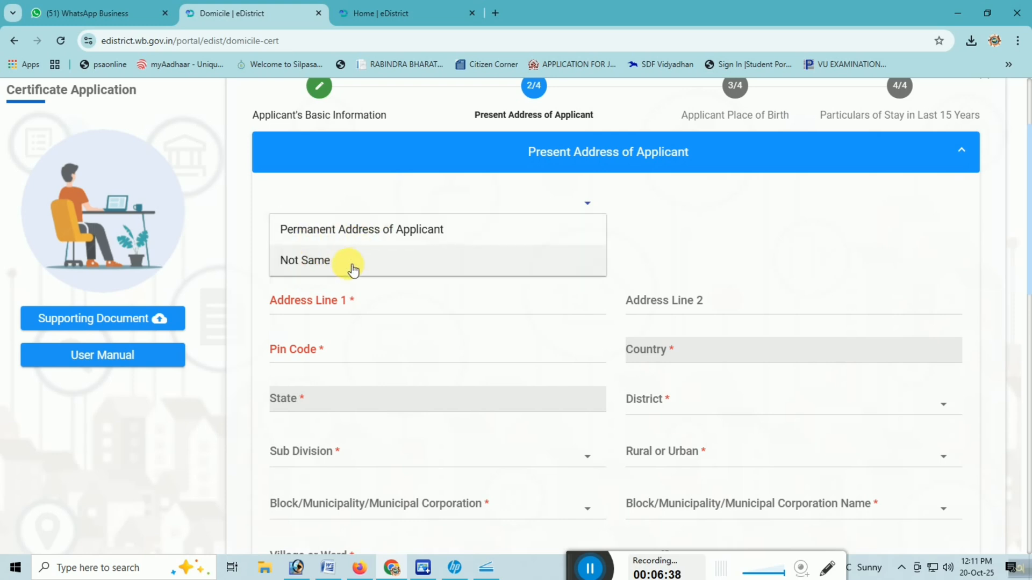
left_click(363, 232)
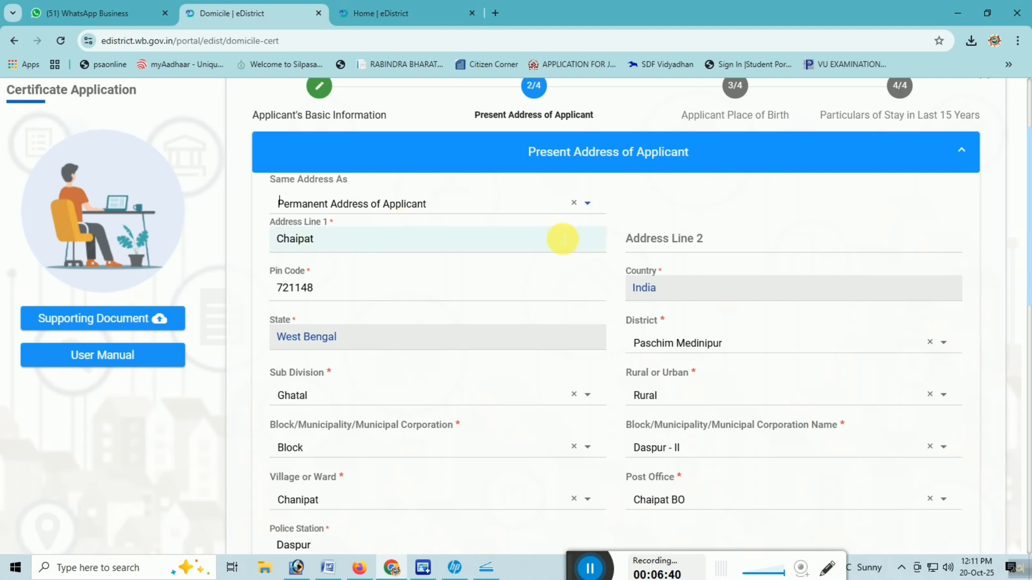
Step: Set Parent or Husband to Father with salutation Mr., and save the page to continue to Applicant Place of Birth
scroll(562, 238, "down", 8)
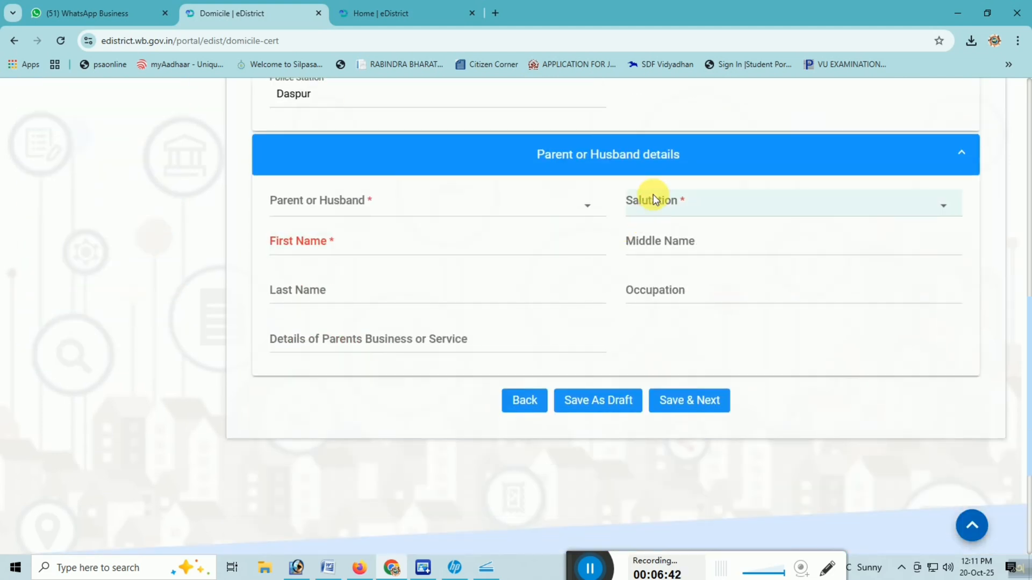
scroll(428, 219, "down", 1)
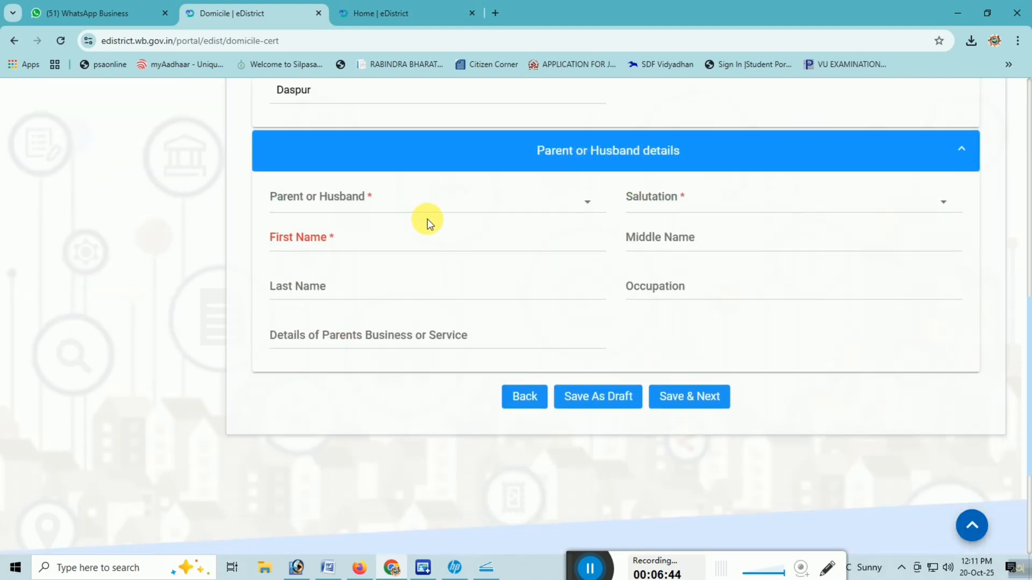
left_click(352, 146)
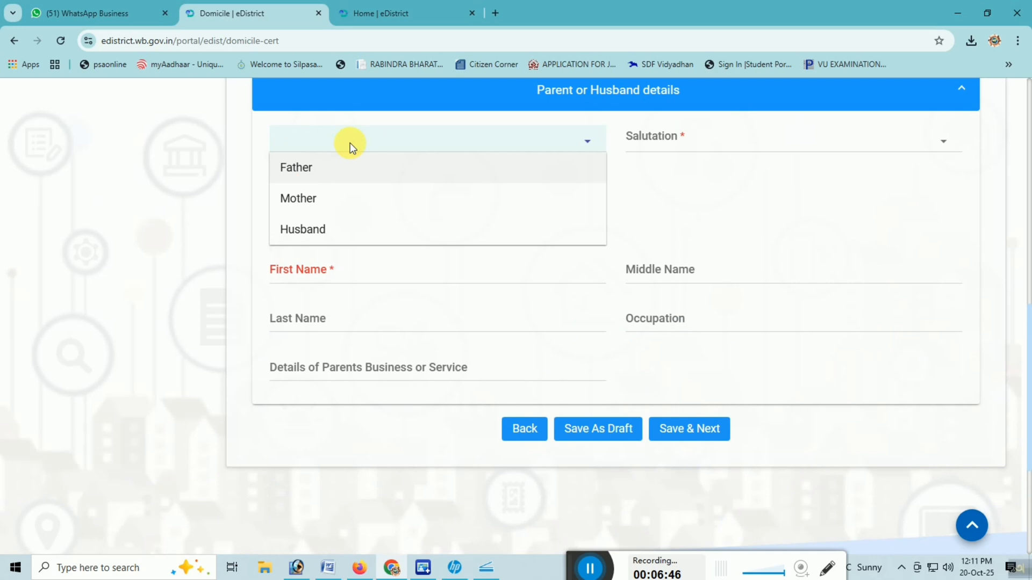
left_click(292, 167)
left_click(682, 138)
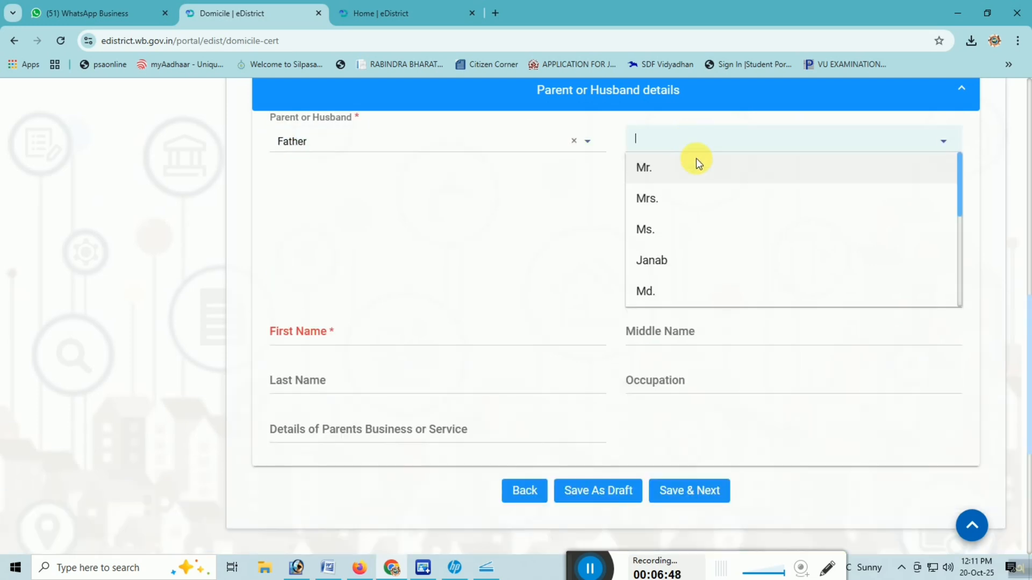
left_click(697, 163)
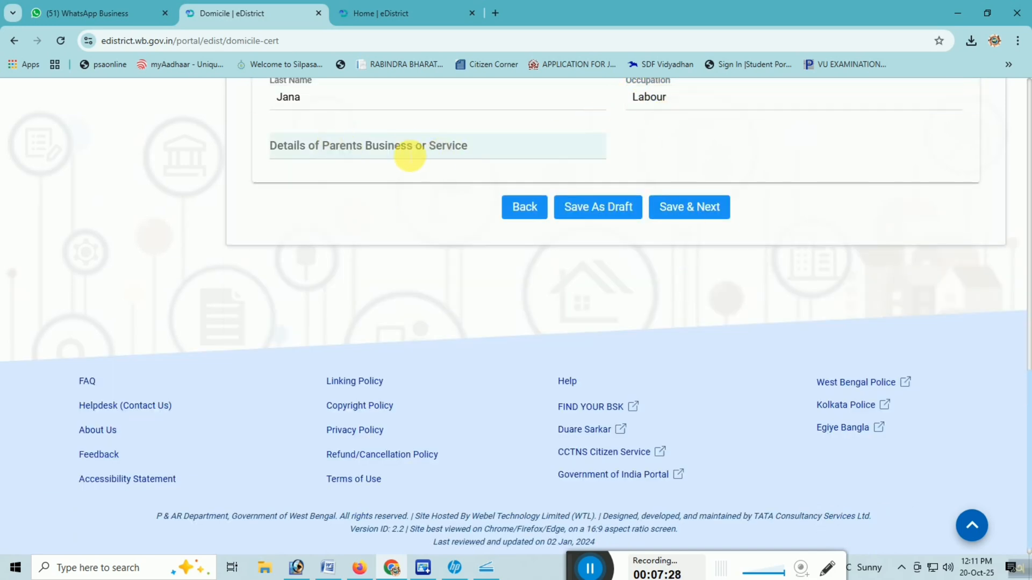
left_click(686, 209)
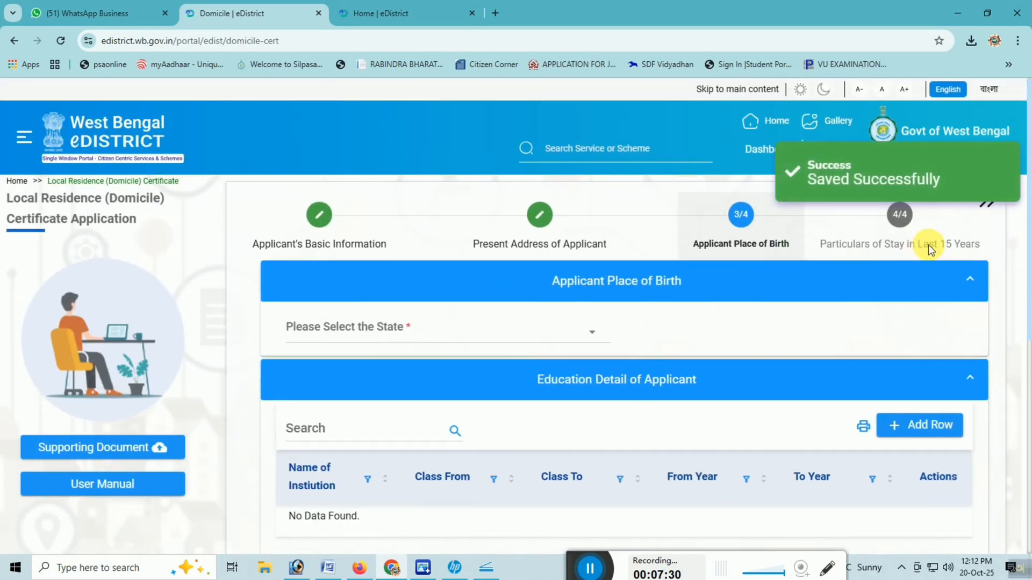
Step: Set the state to West Bengal in the Applicant Place of Birth section
scroll(669, 378, "down", 1)
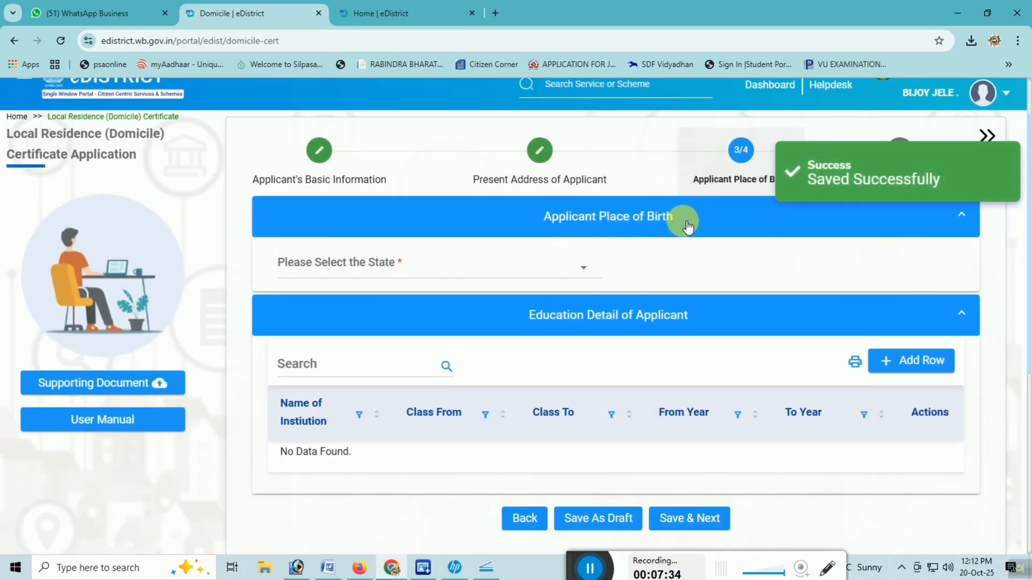
left_click(444, 271)
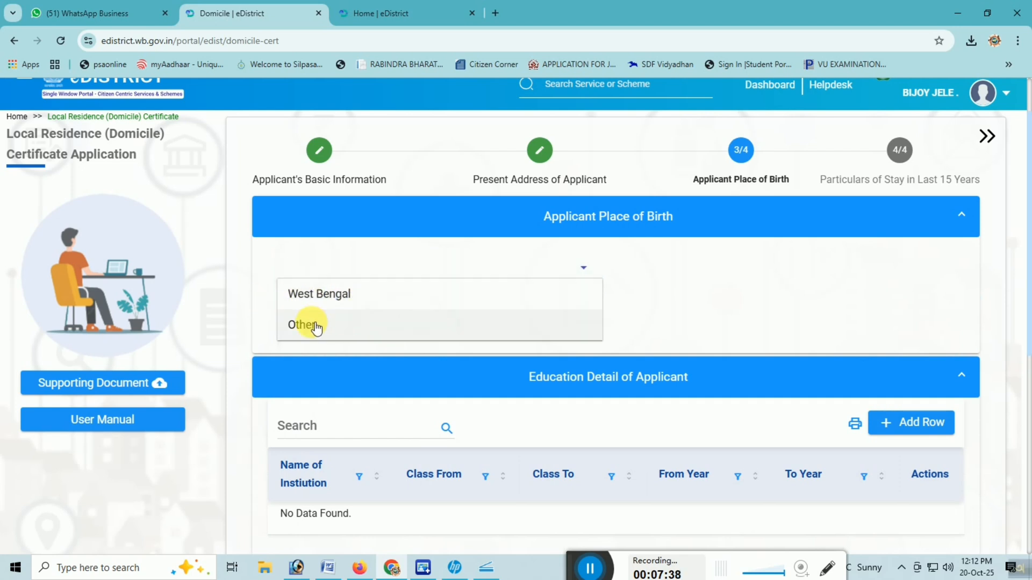
left_click(314, 294)
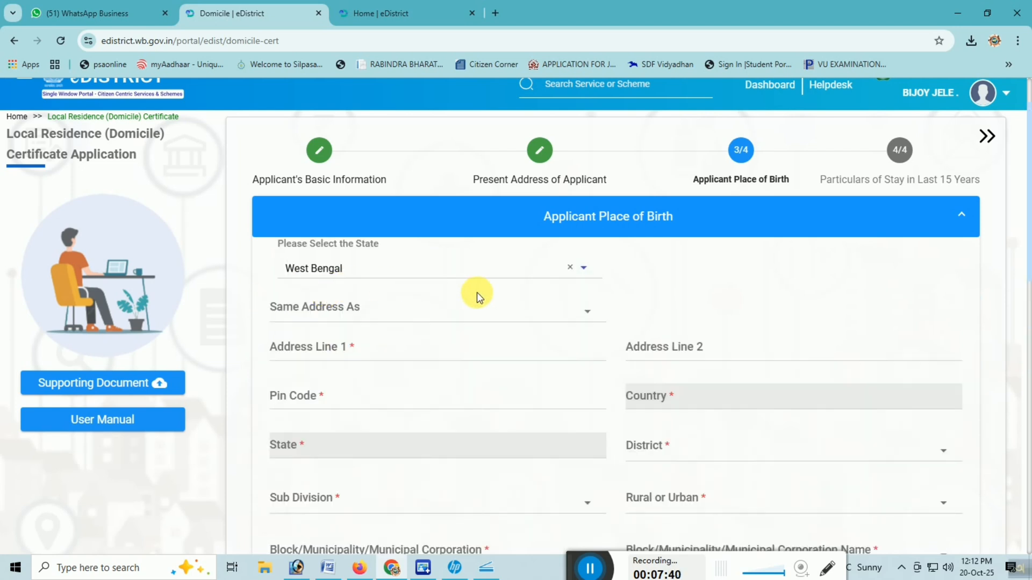
Step: Fill in the applicant's place of birth by setting Same Address As to Permanent Address of Applicant
scroll(339, 322, "down", 2)
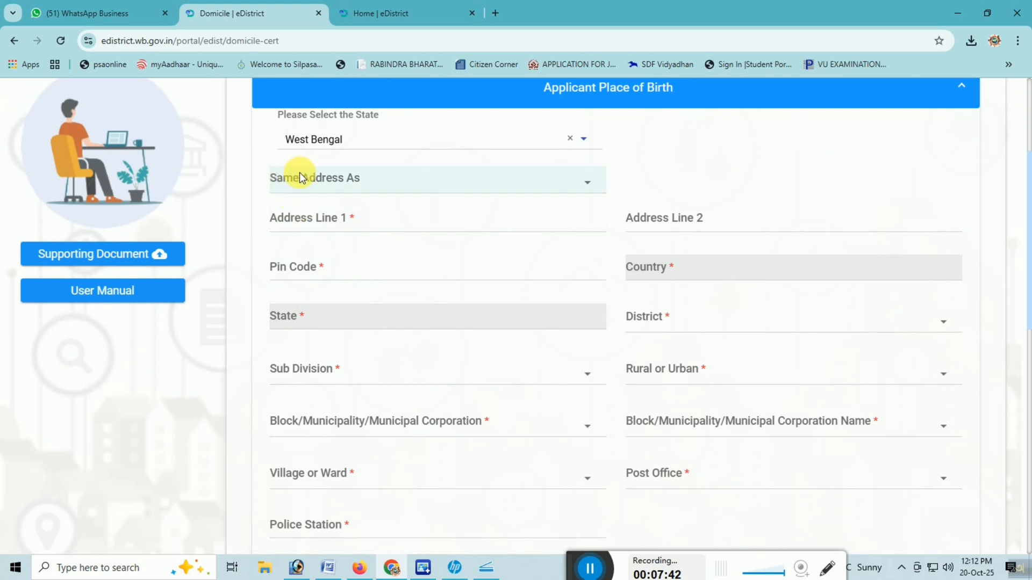
left_click(327, 184)
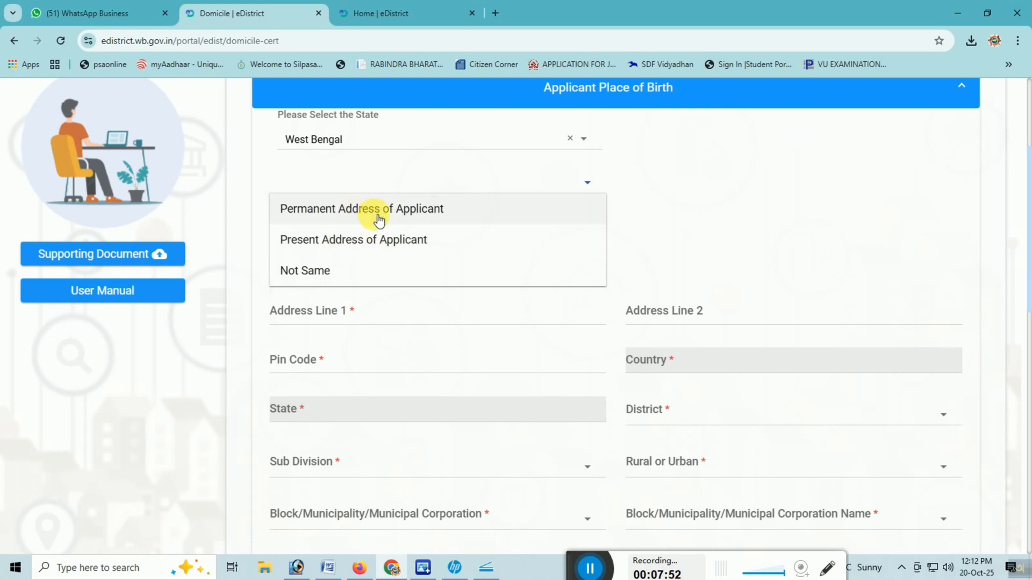
left_click(305, 270)
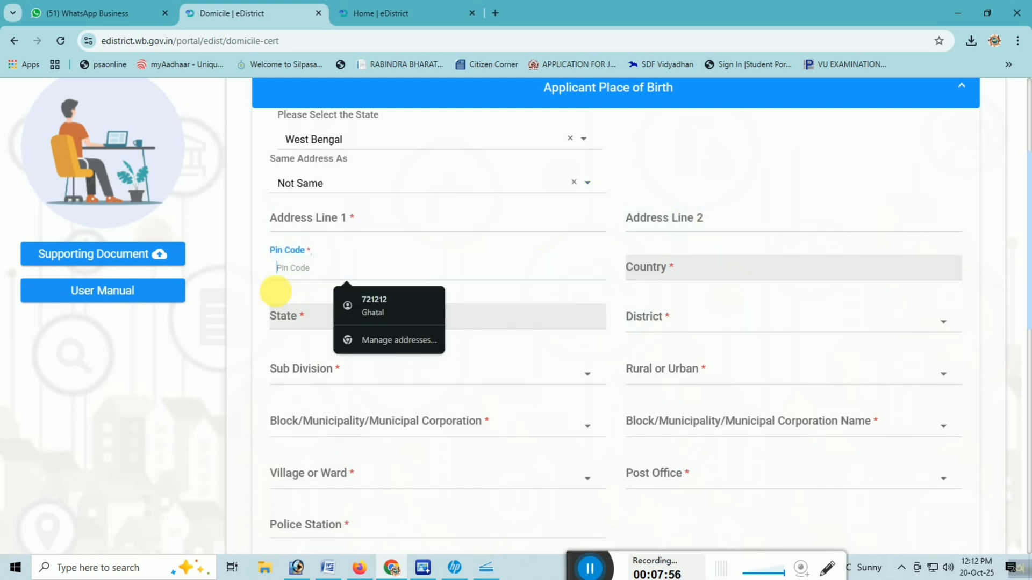
left_click(355, 188)
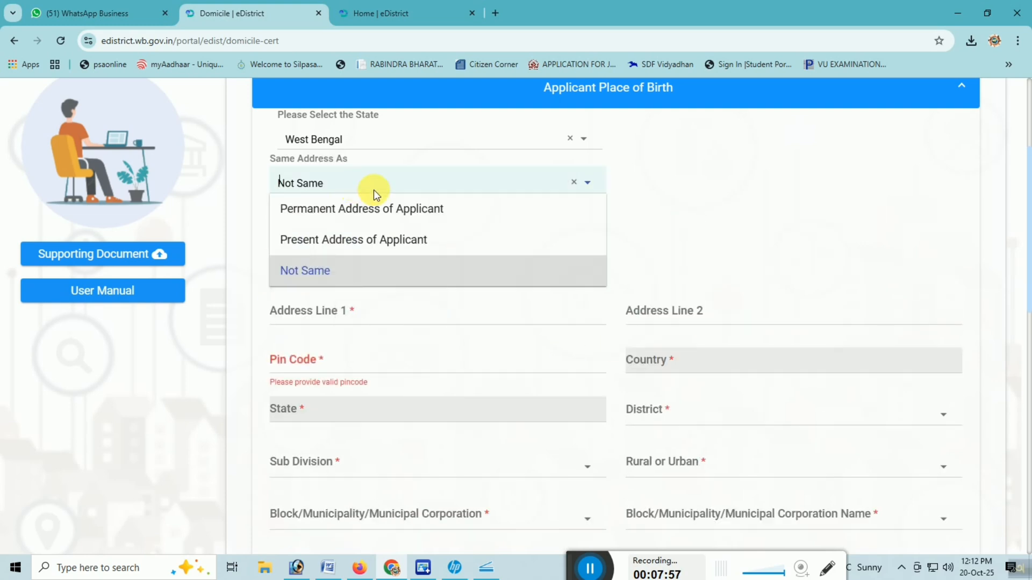
left_click(433, 213)
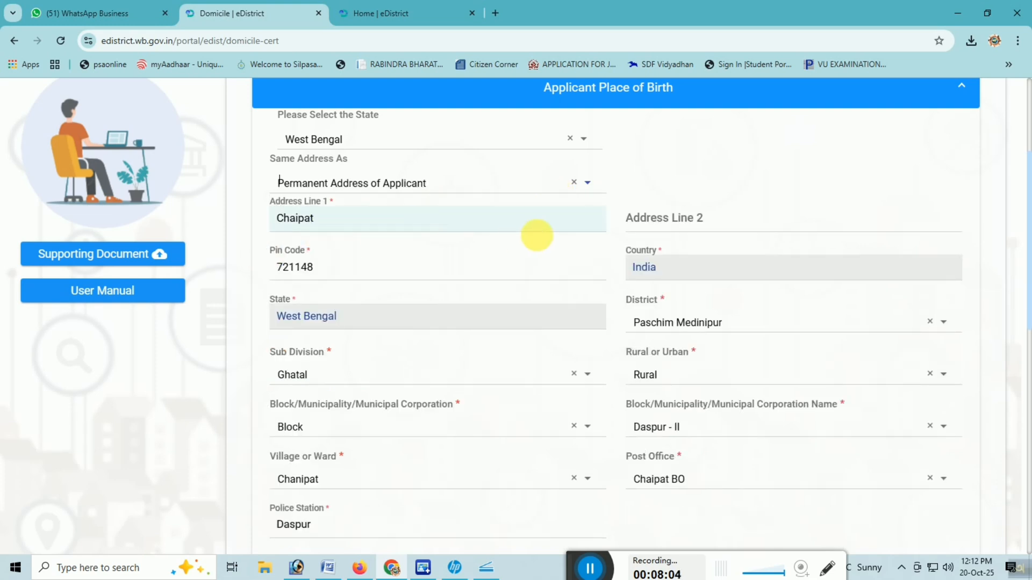
Step: Start a new row in the Education Detail of Applicant table
scroll(664, 250, "down", 8)
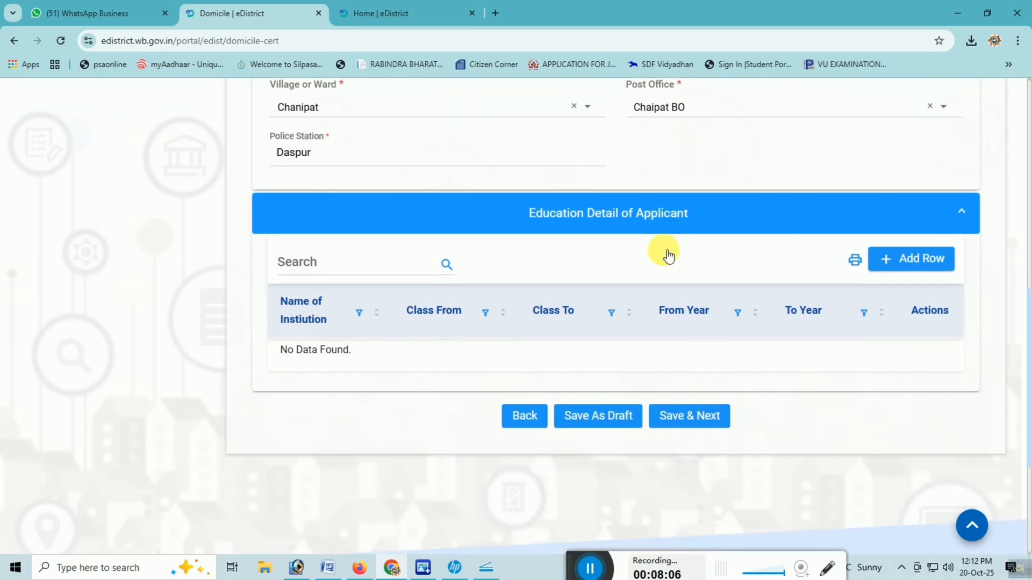
scroll(693, 250, "down", 1)
scroll(692, 250, "up", 1)
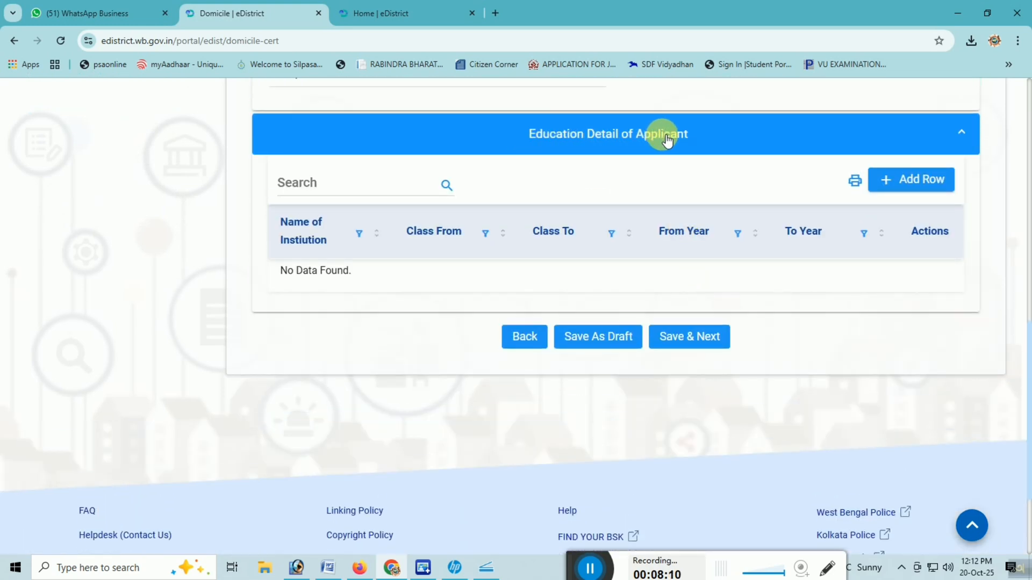
left_click_drag(527, 138, 699, 140)
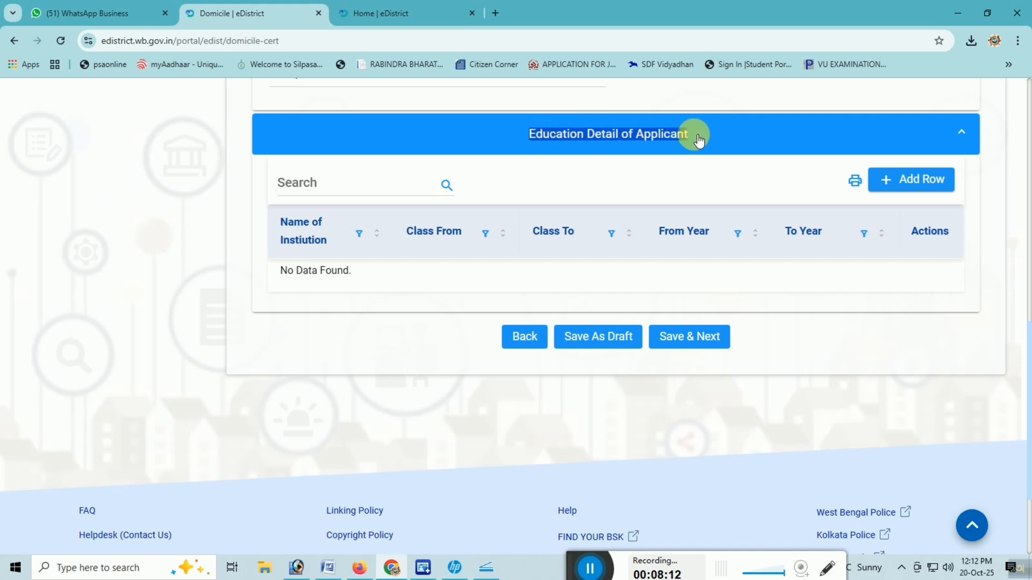
left_click(699, 141)
left_click(721, 155)
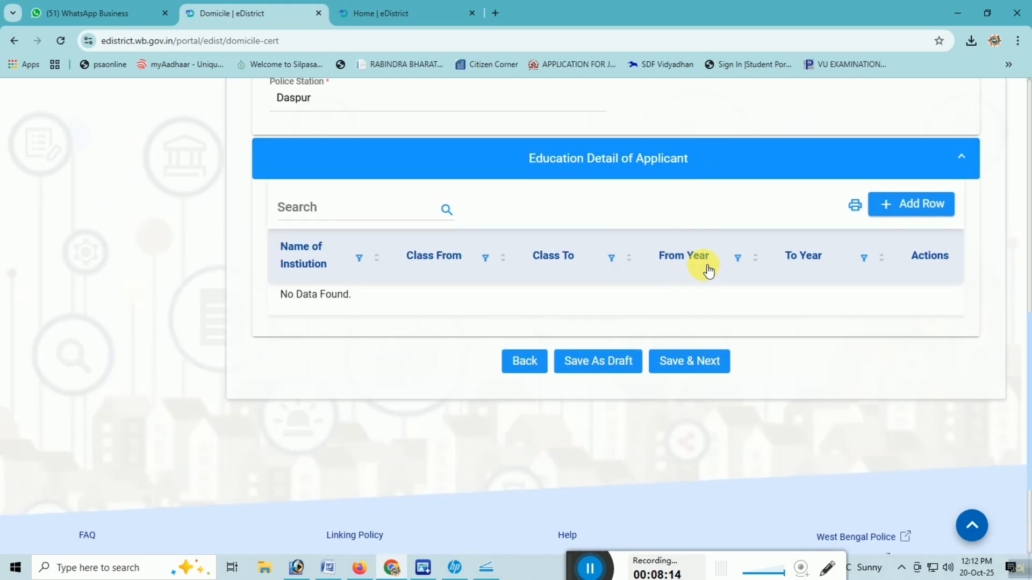
left_click(908, 206)
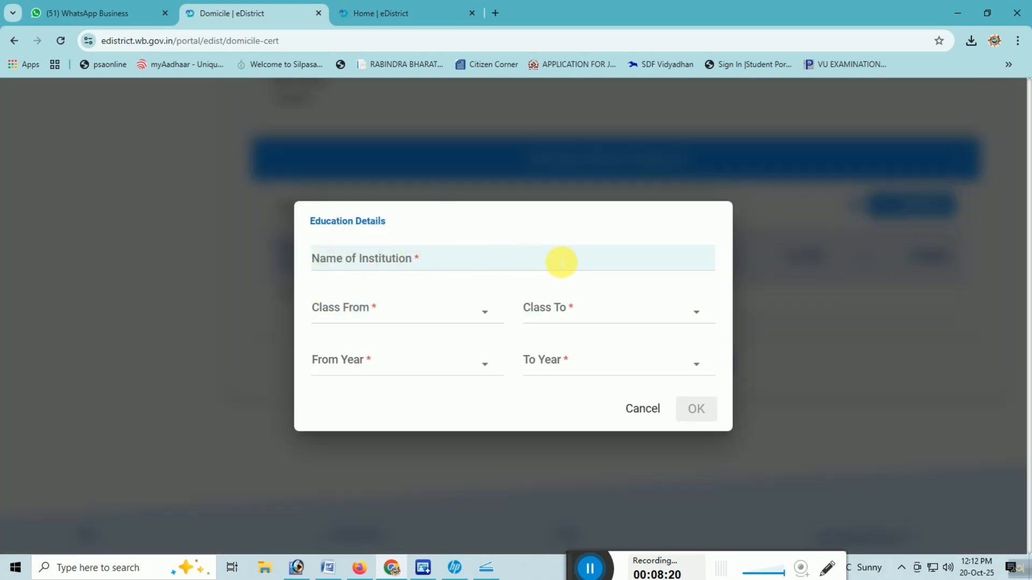
Step: Set the education entry's Class From to V and Class To to XII
left_click(473, 310)
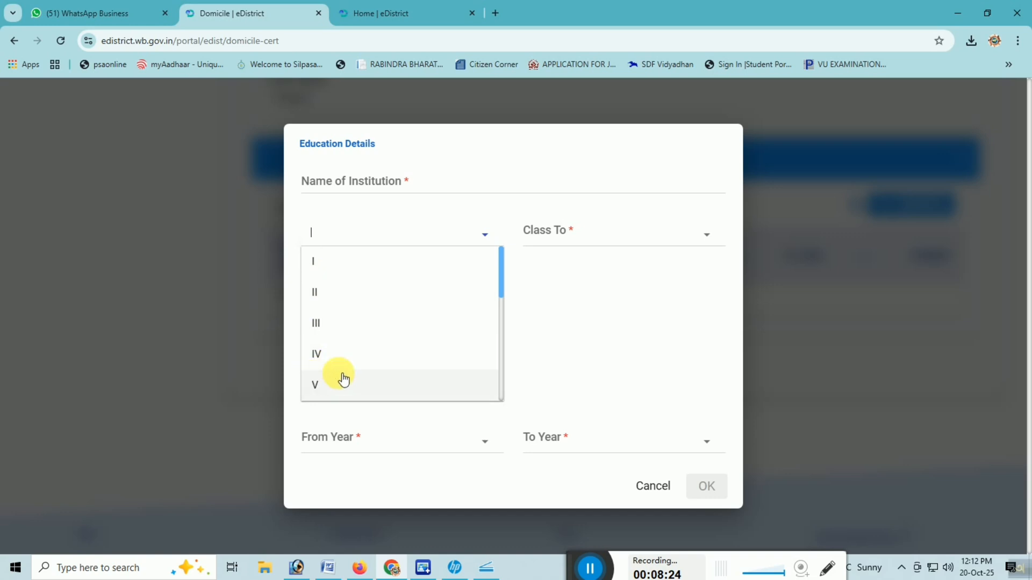
scroll(344, 377, "down", 3)
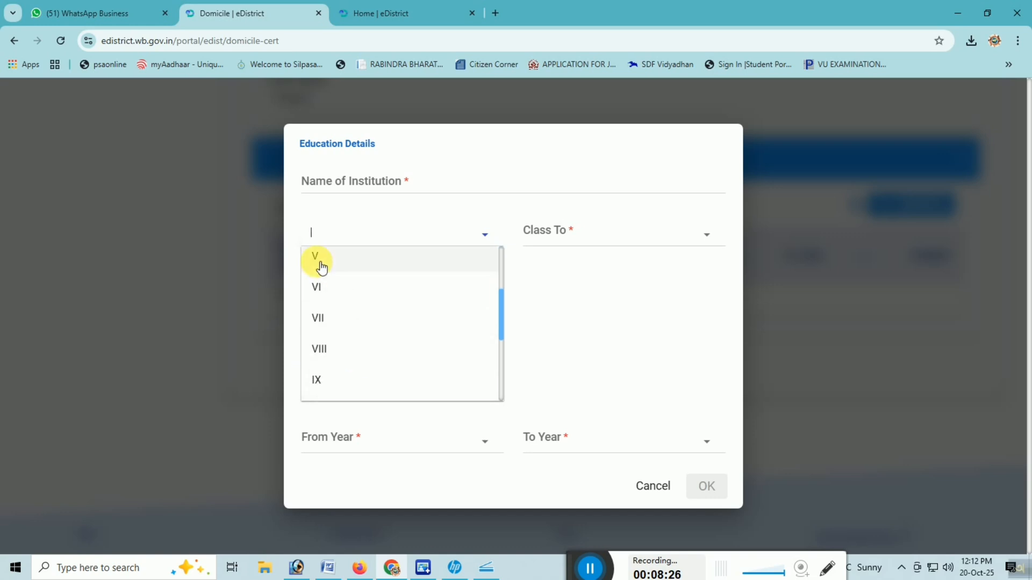
left_click(326, 258)
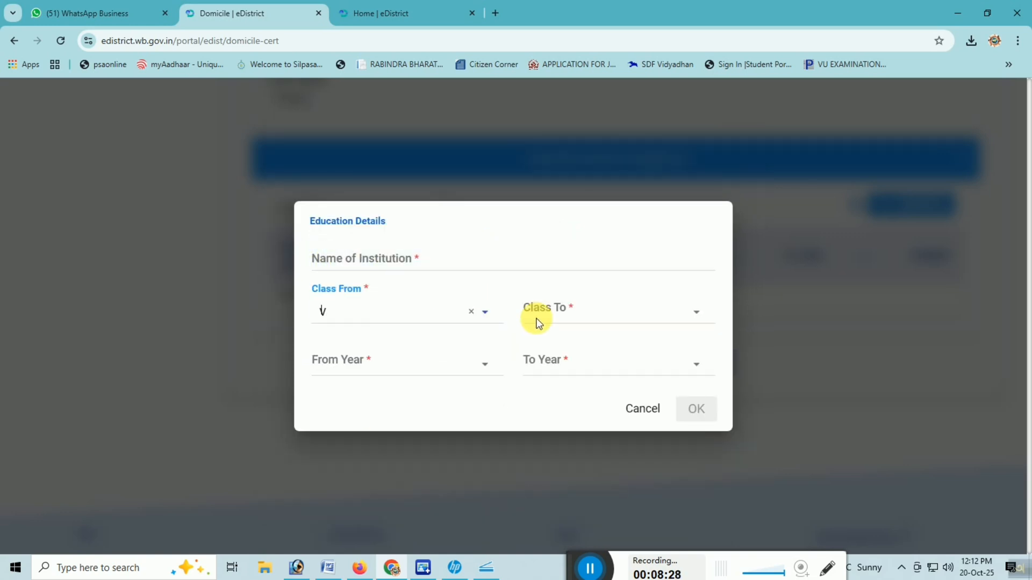
left_click(550, 312)
left_click(588, 309)
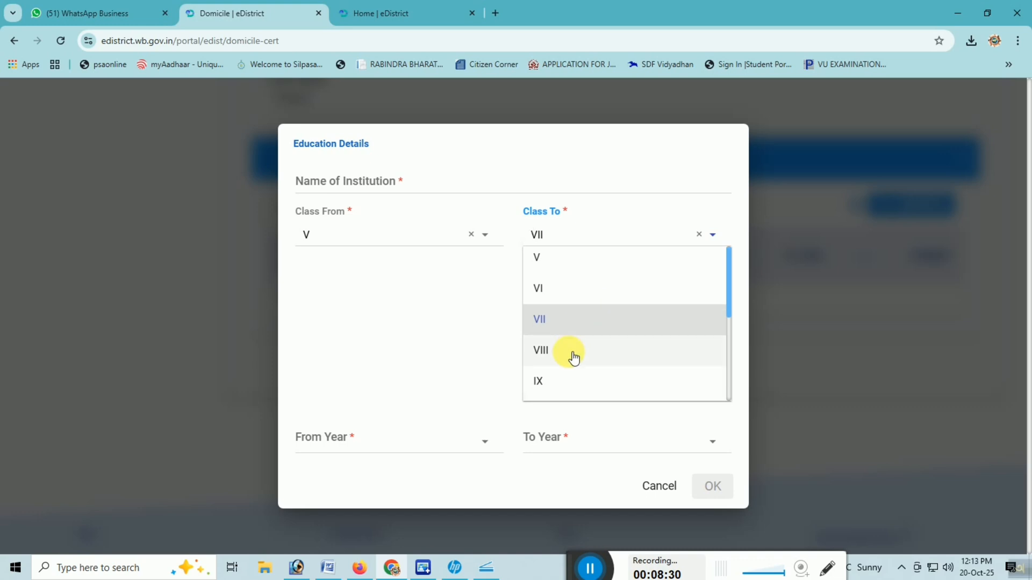
scroll(564, 352, "down", 2)
left_click(553, 350)
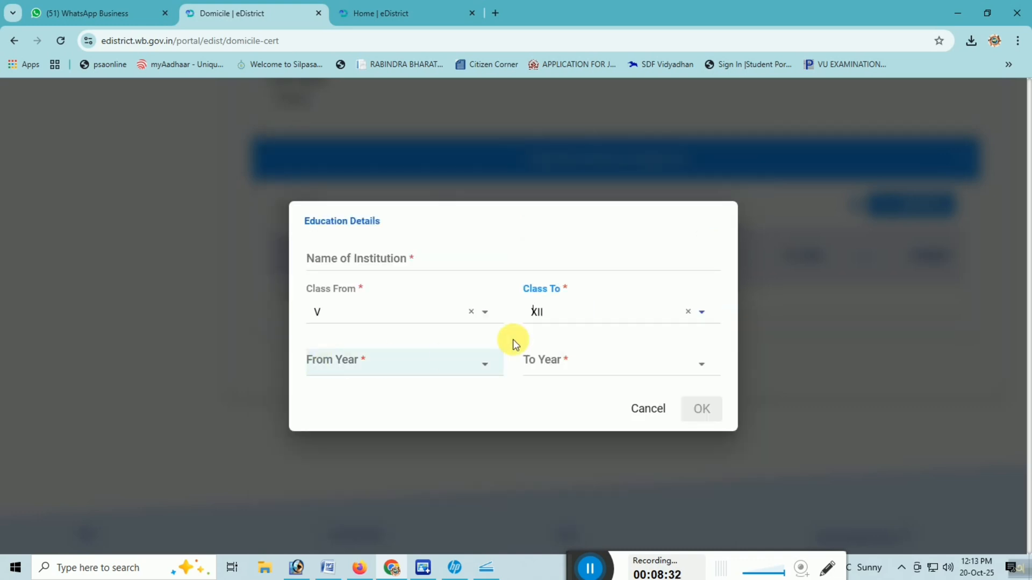
Step: Complete the education entry with its years, ending in 2017, and save the page to continue to Particulars of Stay in Last 15 Years
left_click(394, 365)
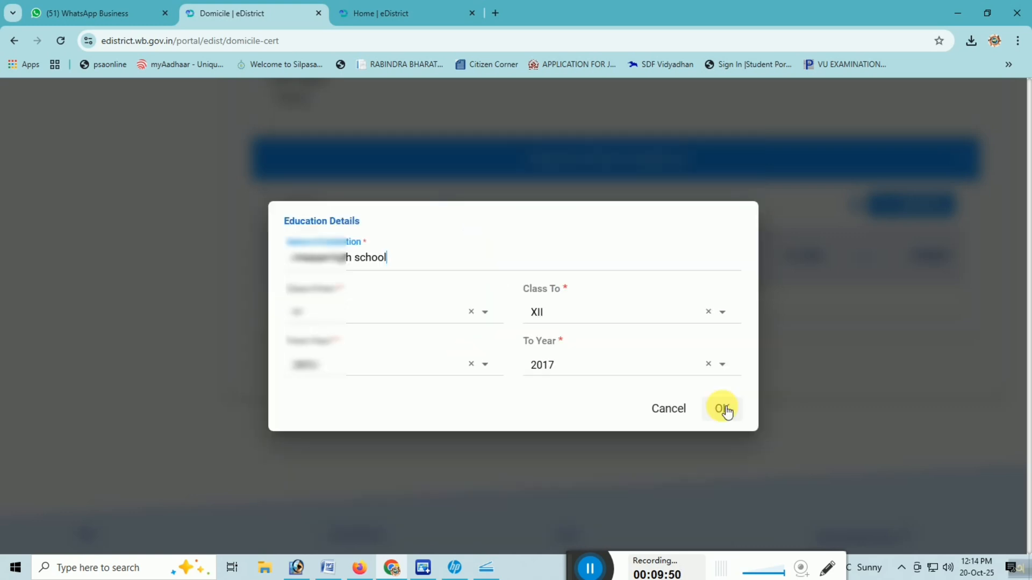
left_click(723, 410)
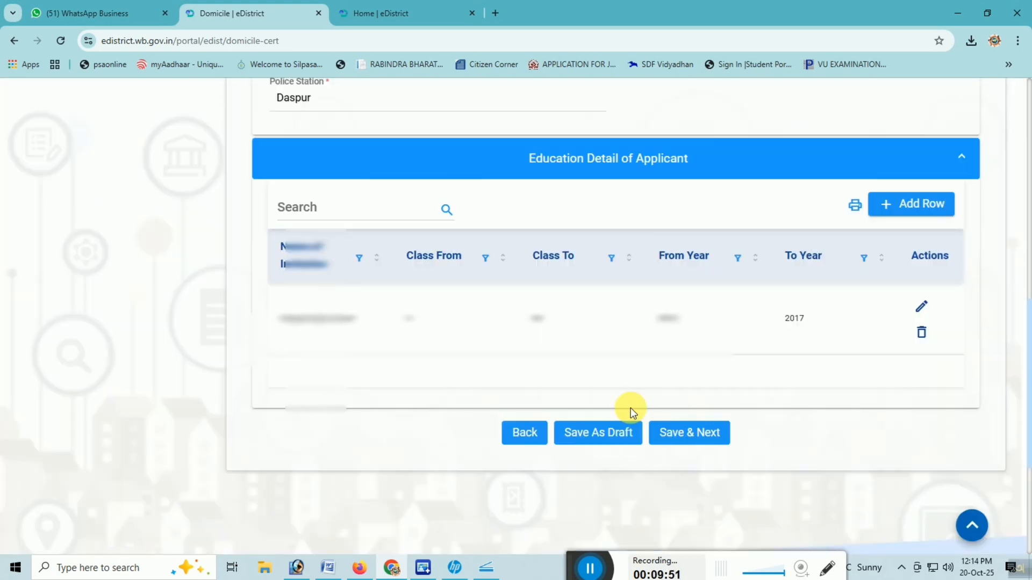
left_click(689, 432)
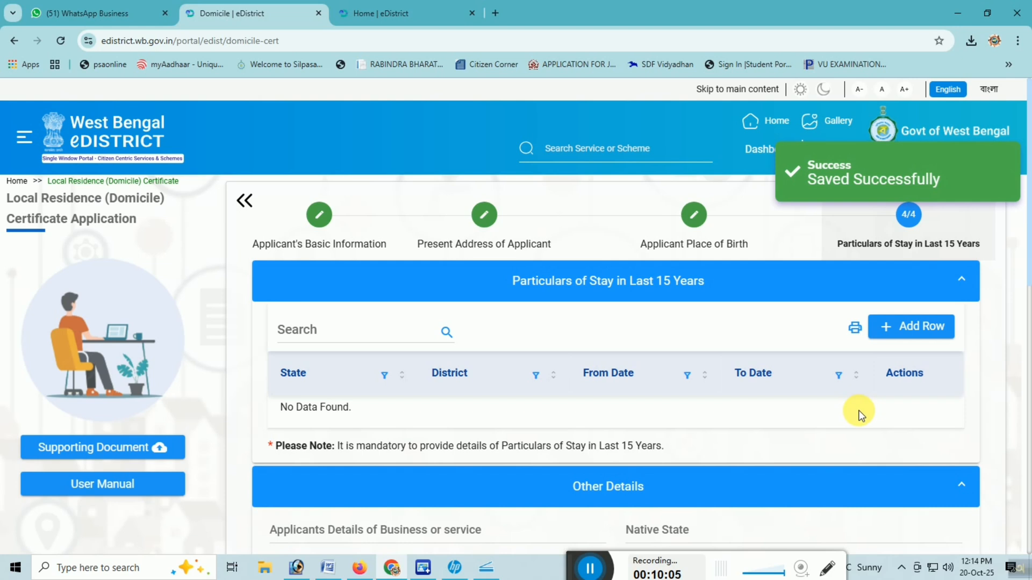
Step: Add a row to Particulars of Stay in Last 15 Years with Same Address As set to Permanent Address of Applicant
scroll(858, 411, "down", 1)
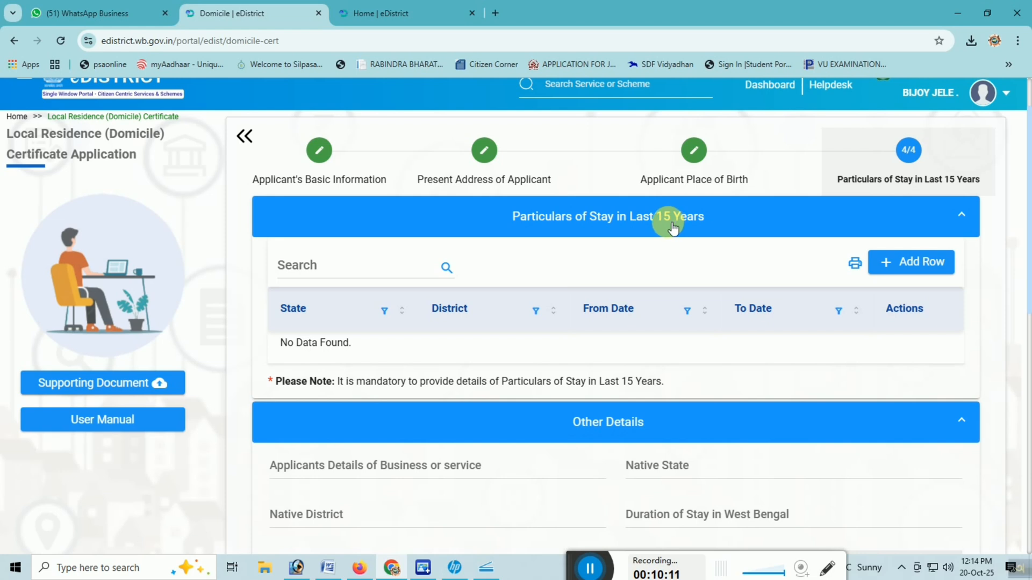
left_click(923, 264)
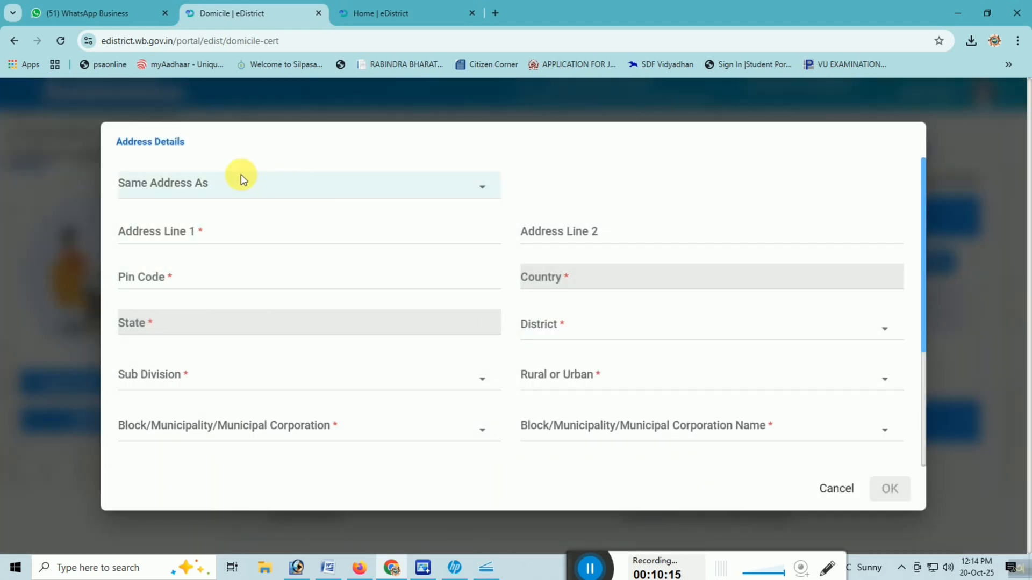
left_click(227, 180)
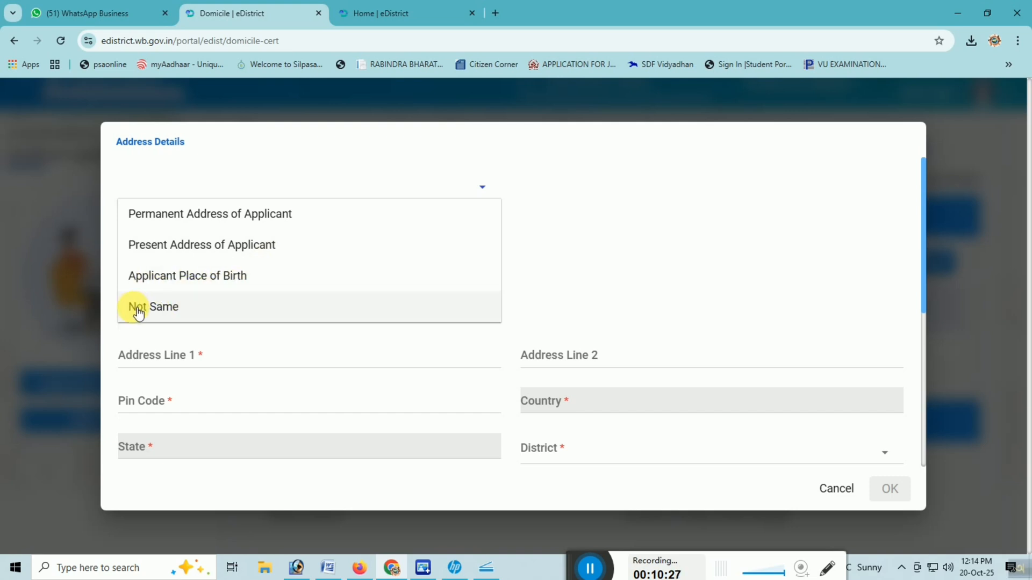
left_click(230, 216)
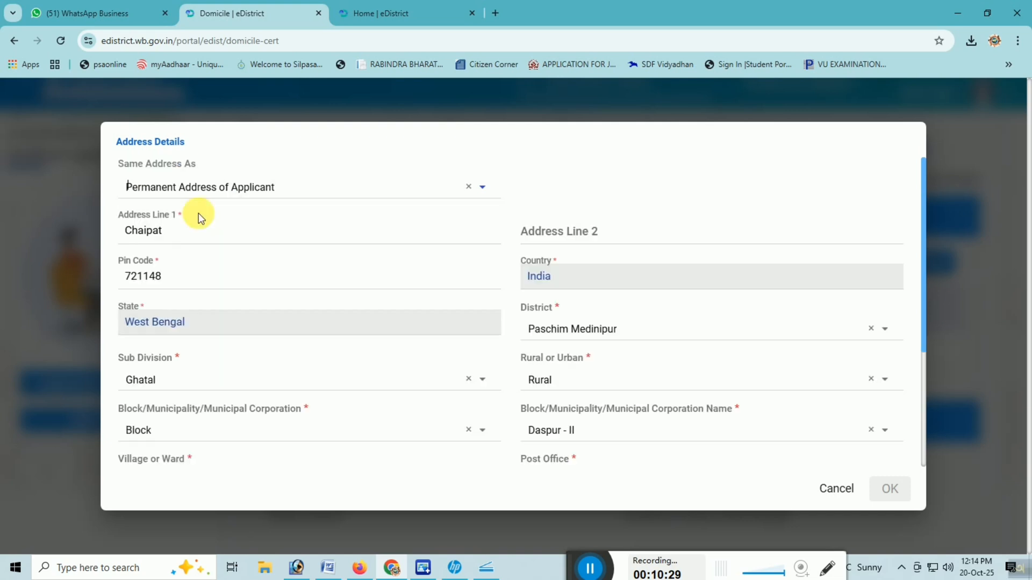
Step: Set the stay's From Date to 02/02/2003 and To Date to 19/10/2025
scroll(468, 317, "down", 3)
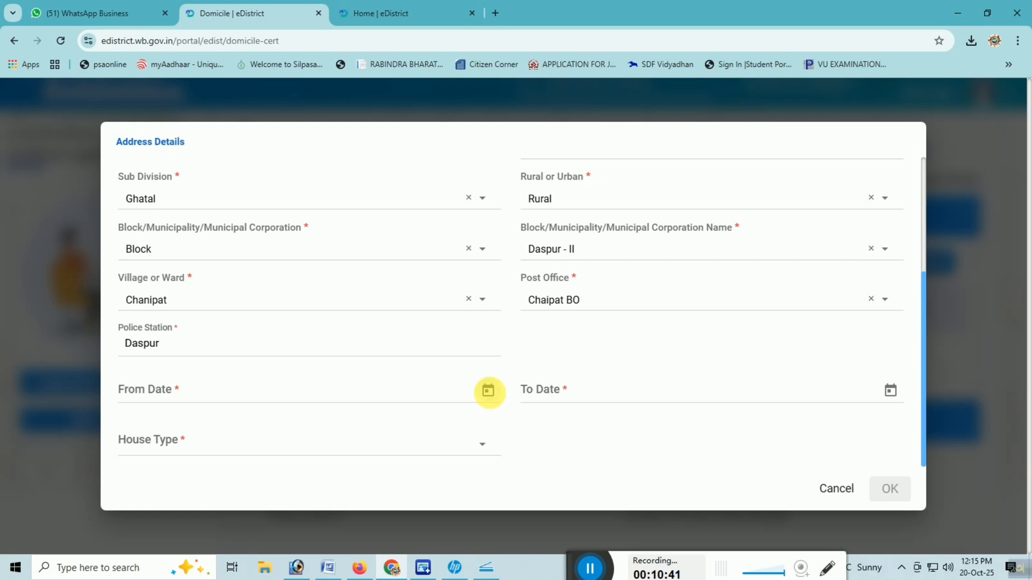
left_click(488, 391)
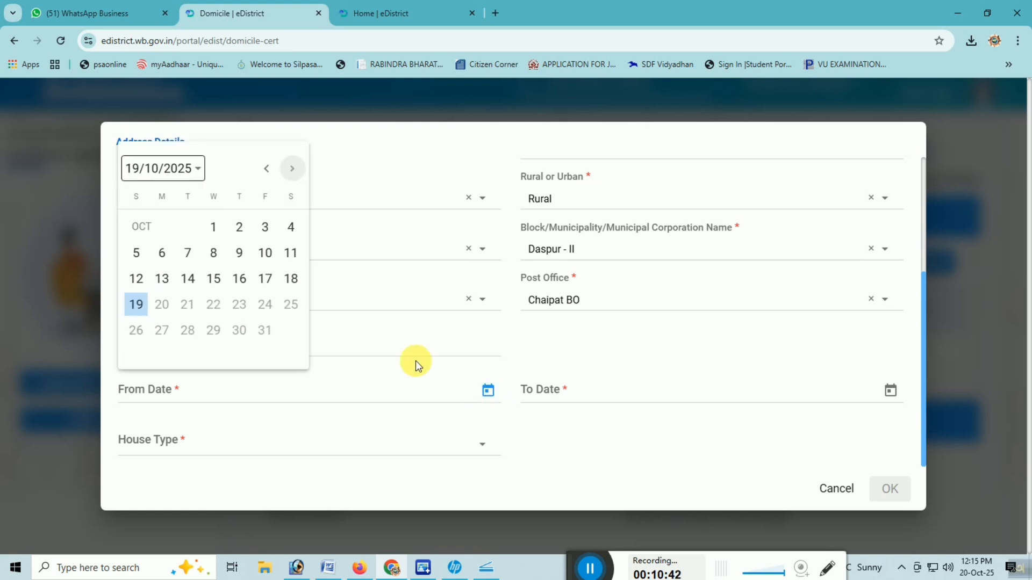
left_click(163, 174)
left_click(192, 212)
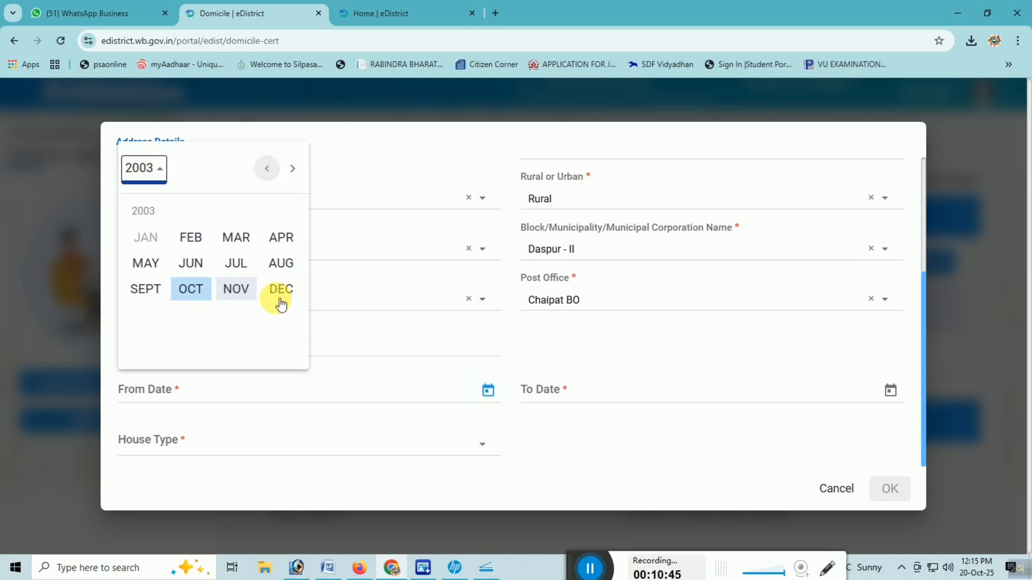
left_click(186, 239)
left_click(137, 251)
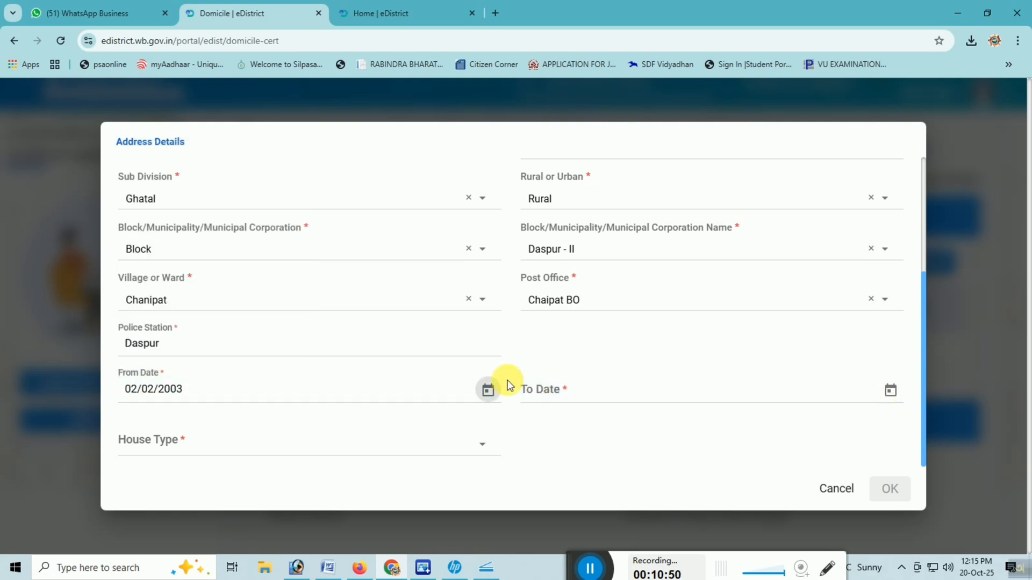
left_click(890, 391)
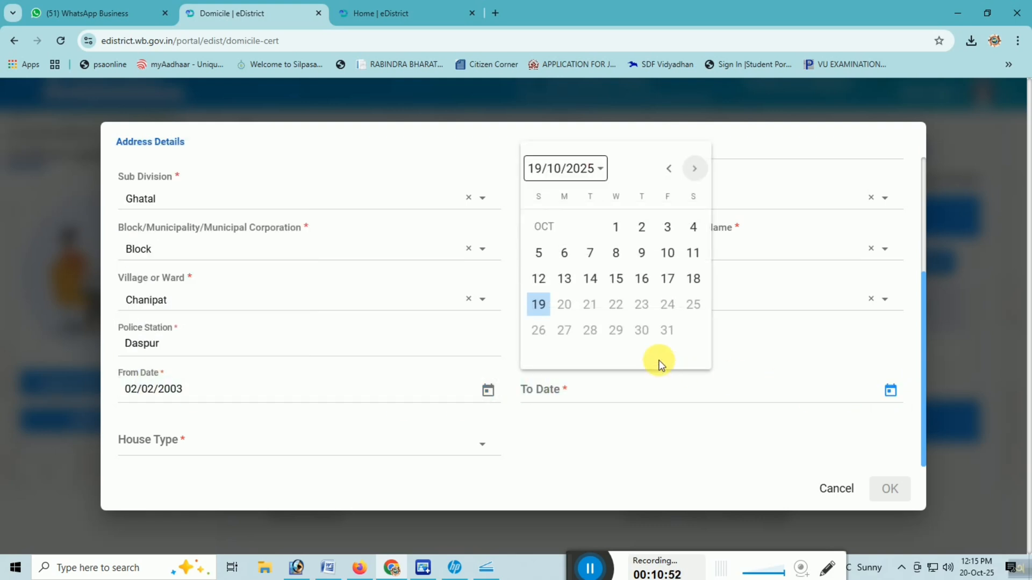
left_click(538, 305)
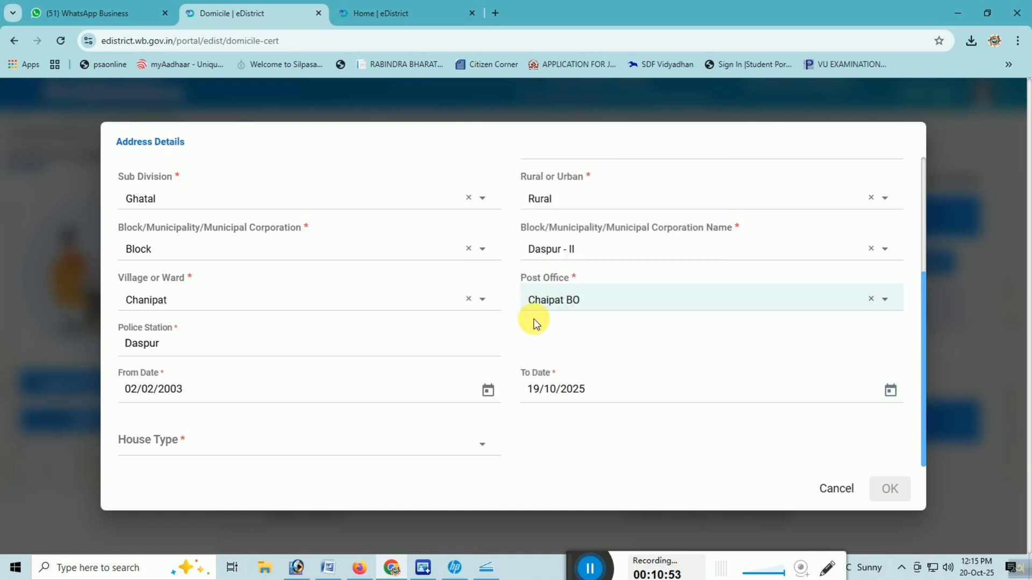
Step: Set the House Type to Own and confirm the stay's address details
left_click(161, 447)
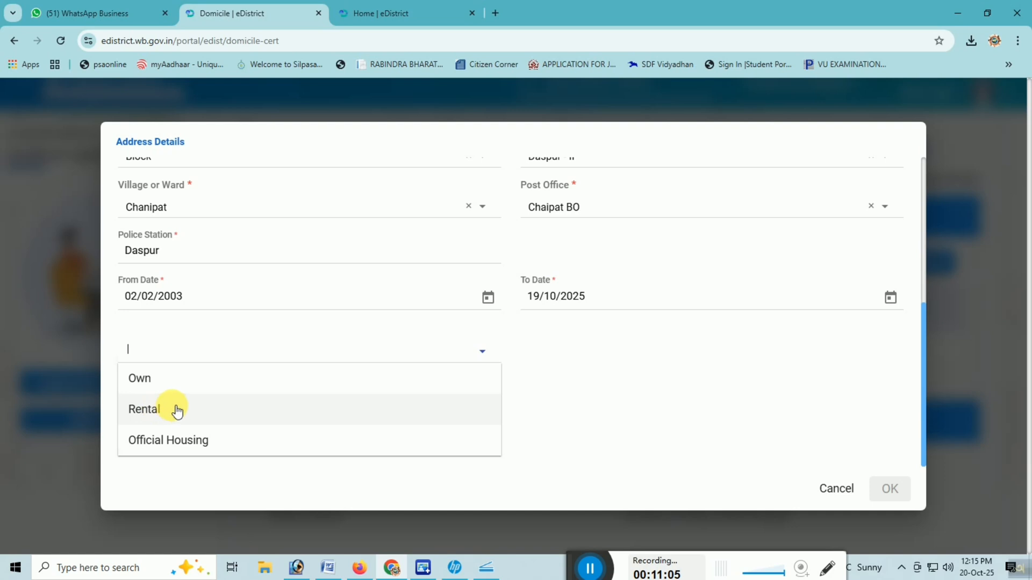
left_click(149, 383)
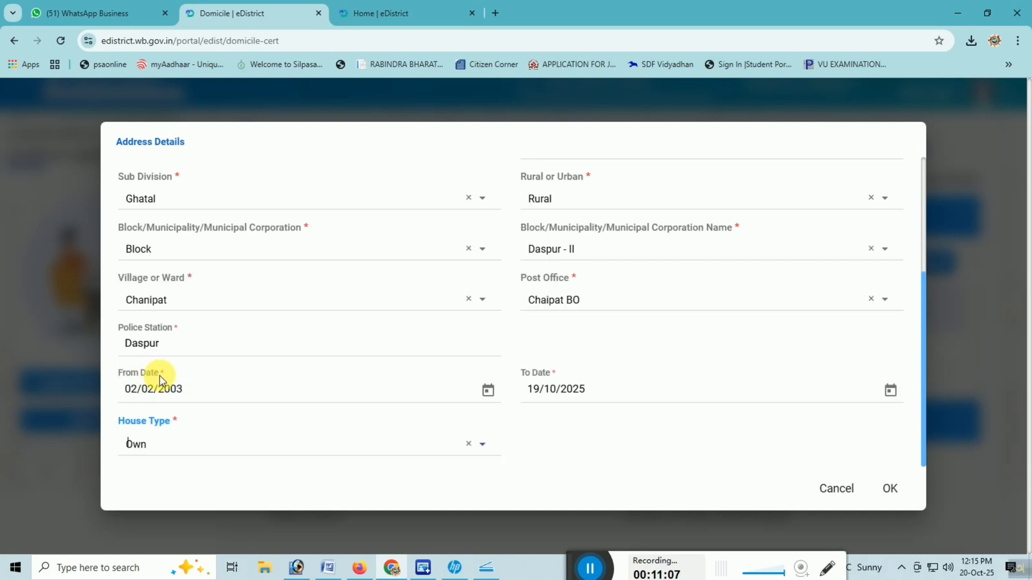
left_click(170, 468)
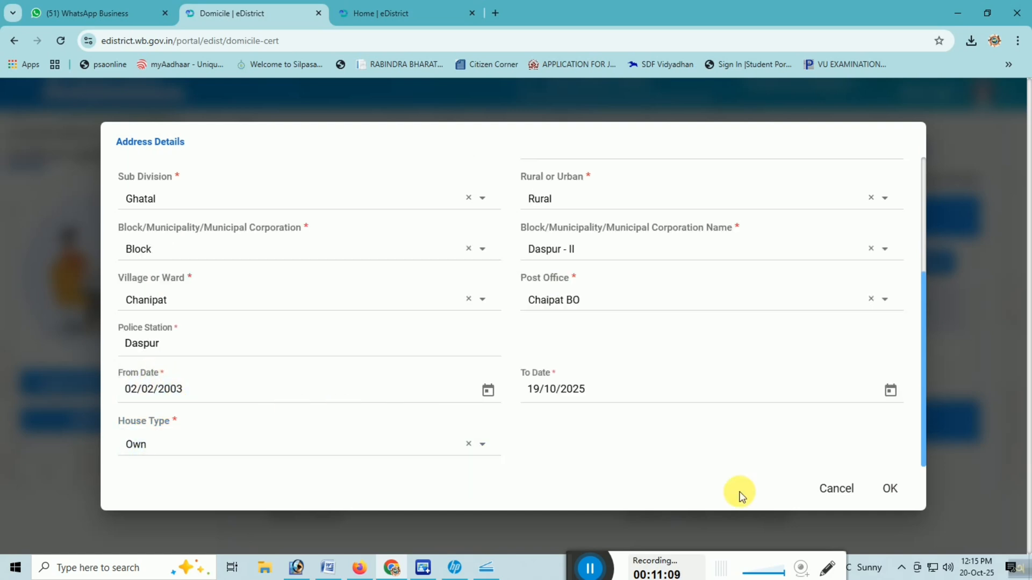
left_click(890, 490)
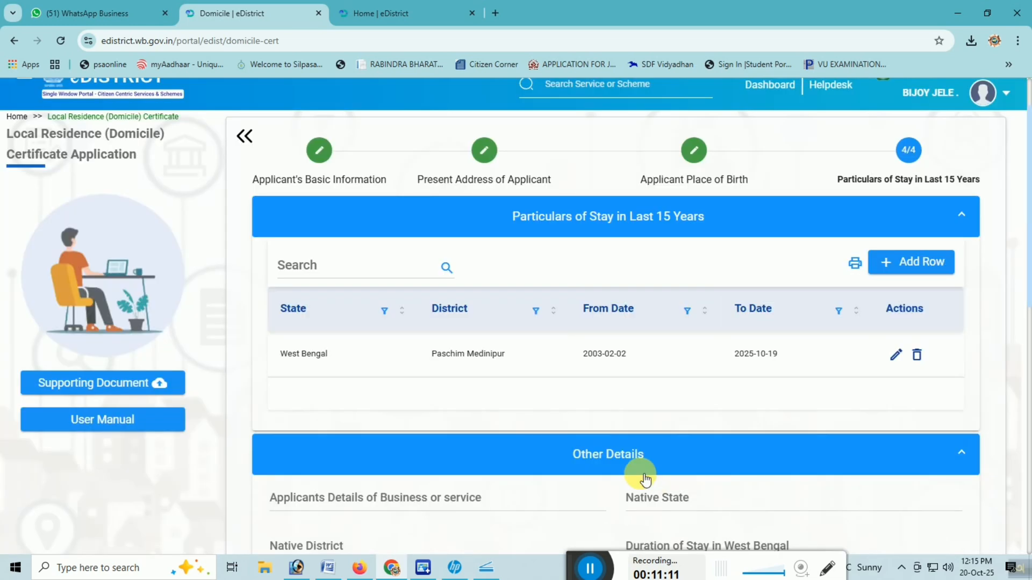
Step: Fill in the Other Details section with Native State West Bengal and Native District paschim medinipur
scroll(650, 479, "down", 6)
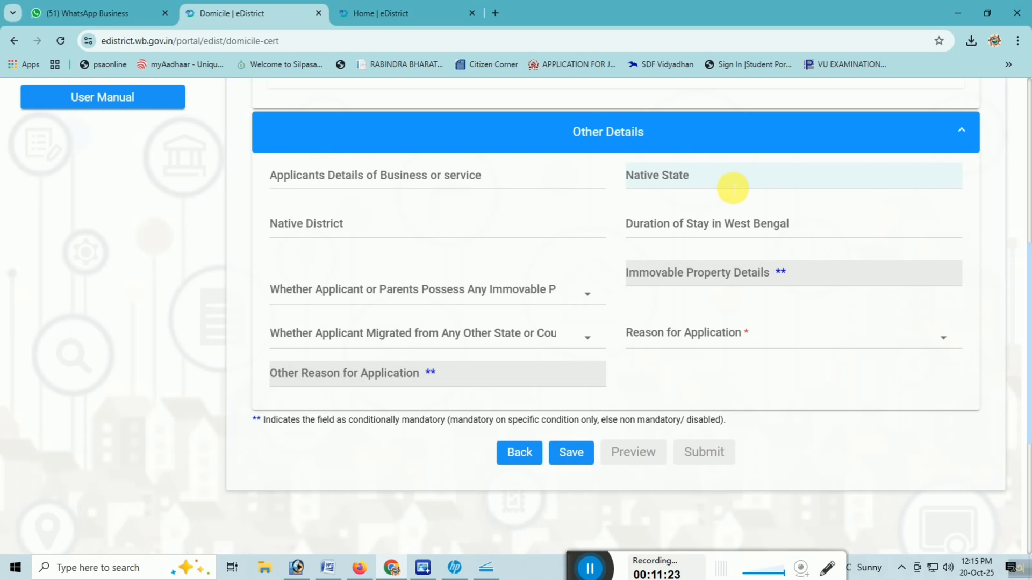
left_click(731, 184)
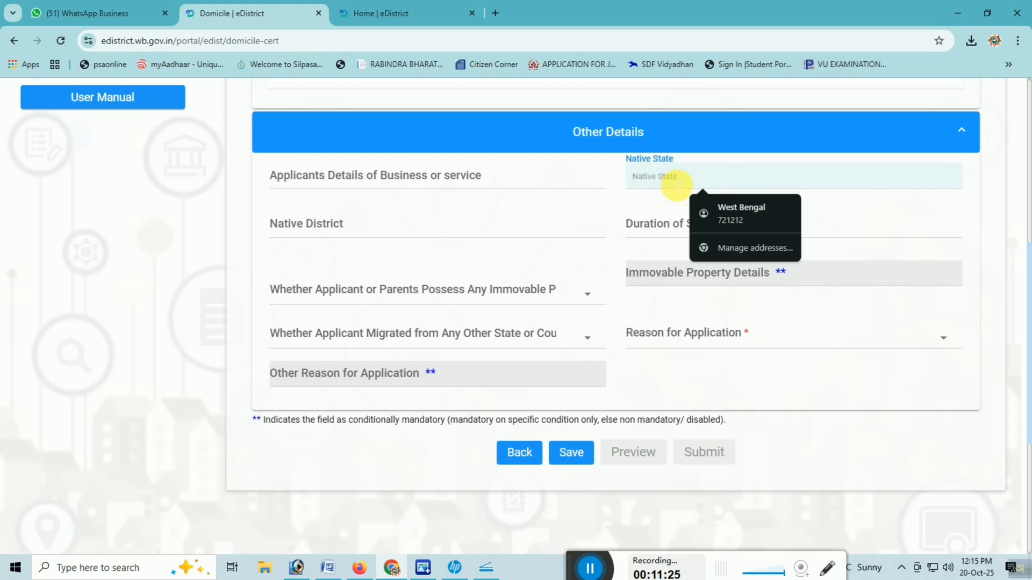
type("W")
key("BackSpace")
key("BackSpace")
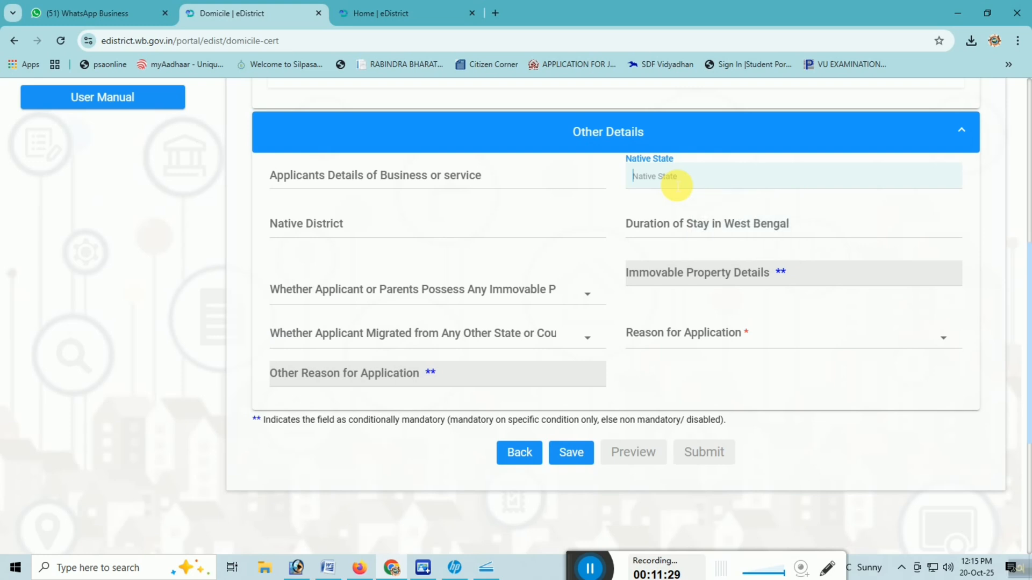
left_click(438, 230)
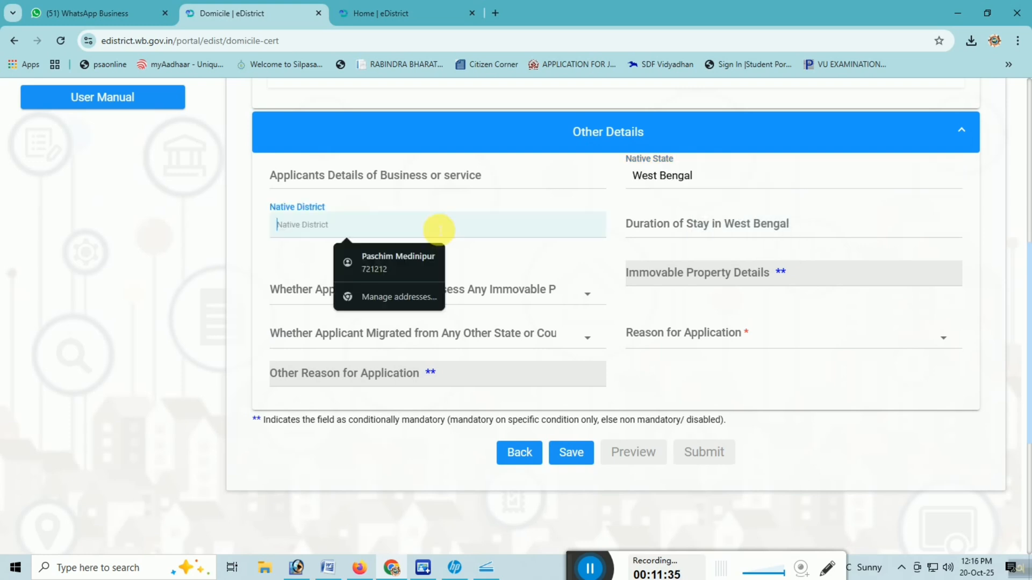
left_click(308, 228)
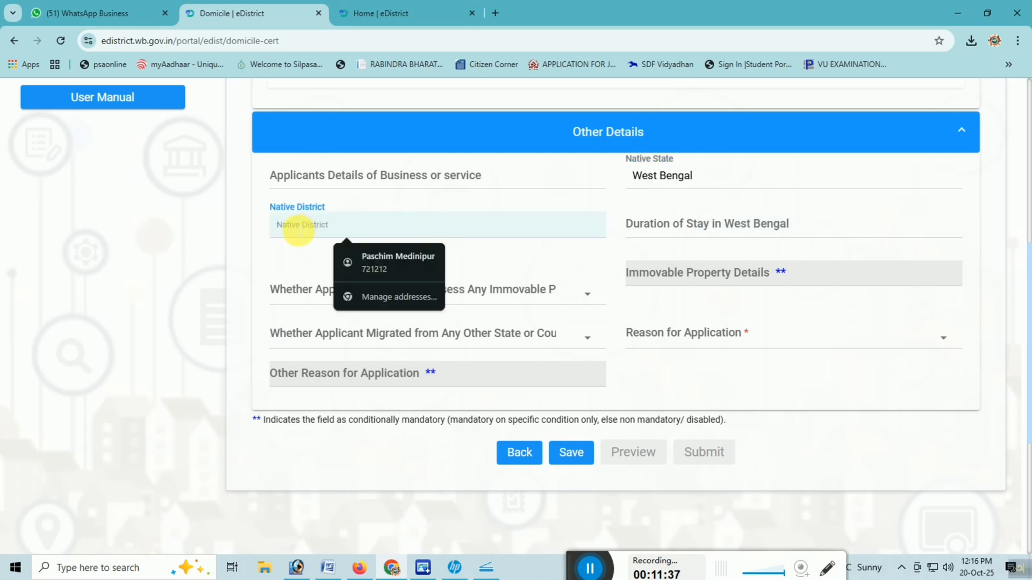
type("paschim medinipur")
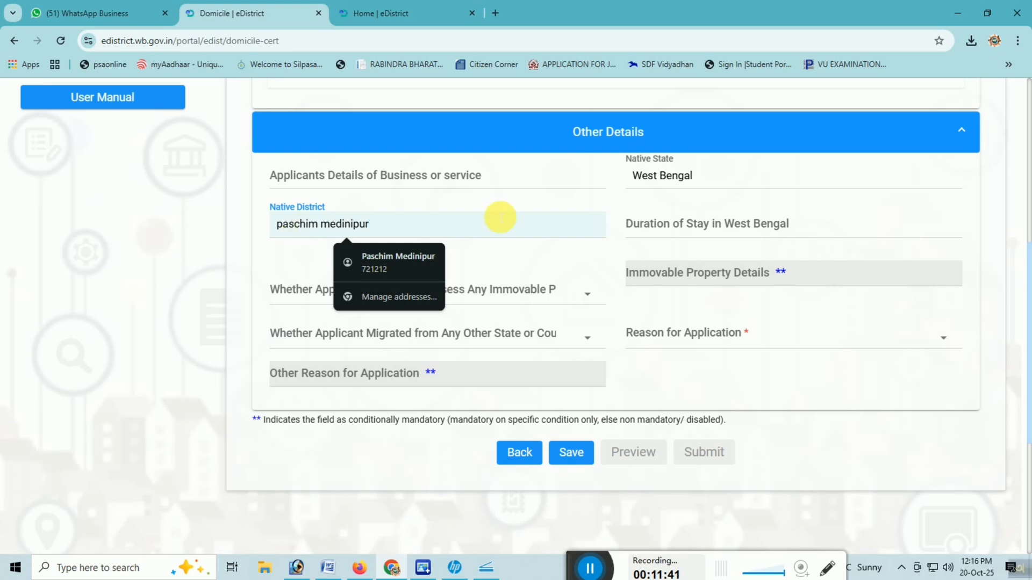
Step: Set Duration of Stay in West Bengal to 22 and answer YES on whether the applicant or parents possess immovable property
left_click(699, 226)
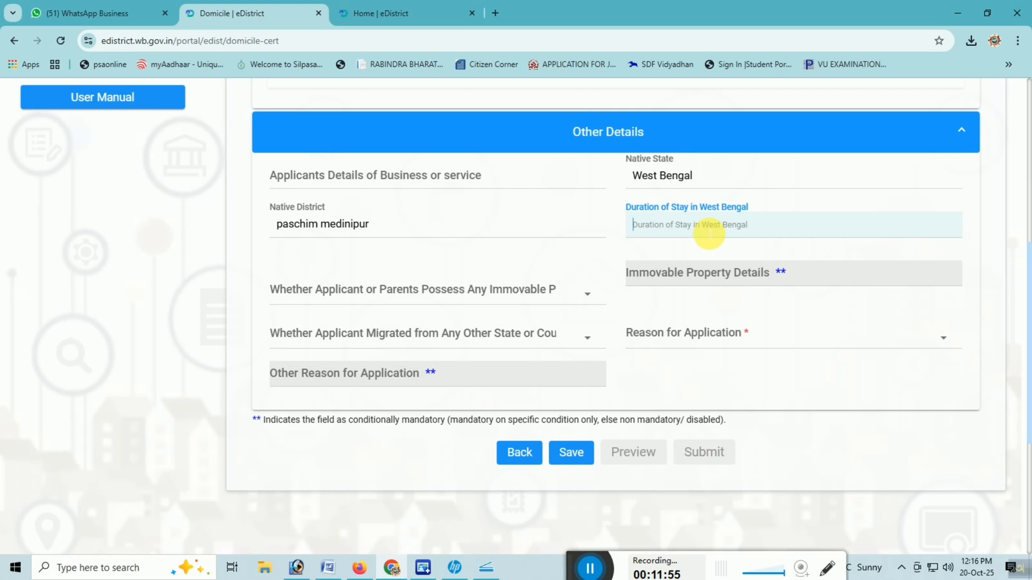
type("22")
left_click(645, 253)
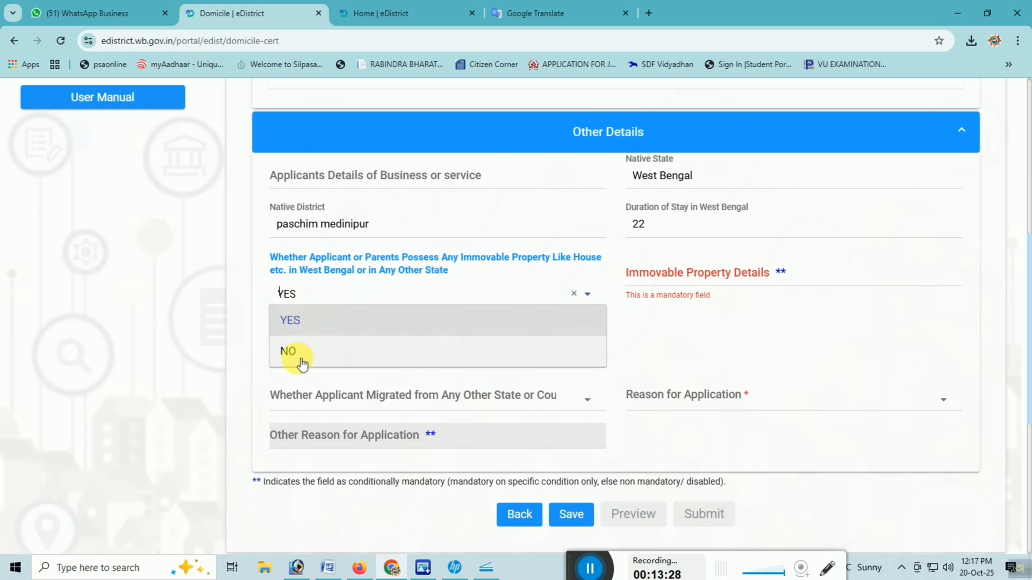
left_click(311, 327)
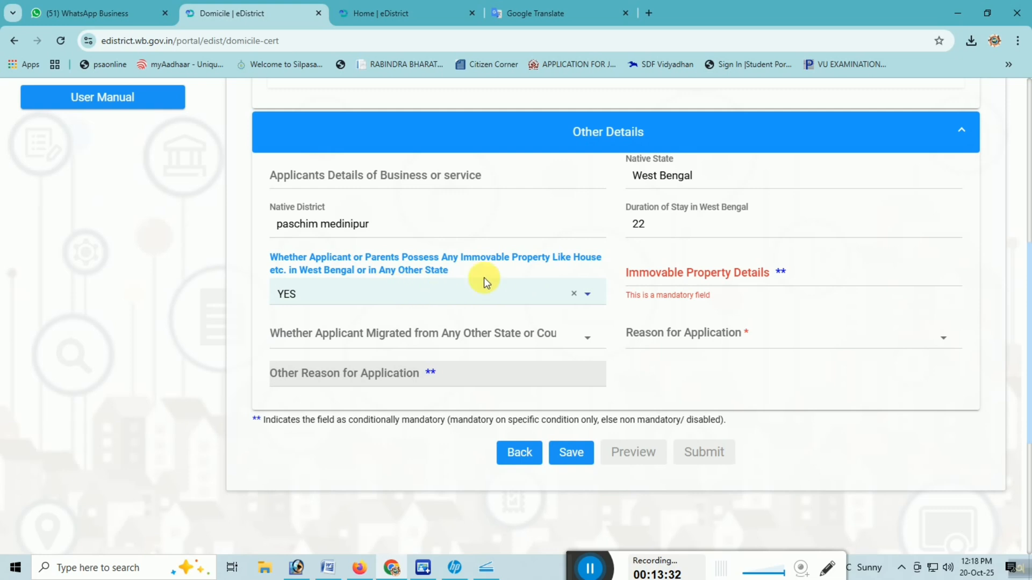
left_click(579, 263)
left_click_drag(579, 262, 571, 269)
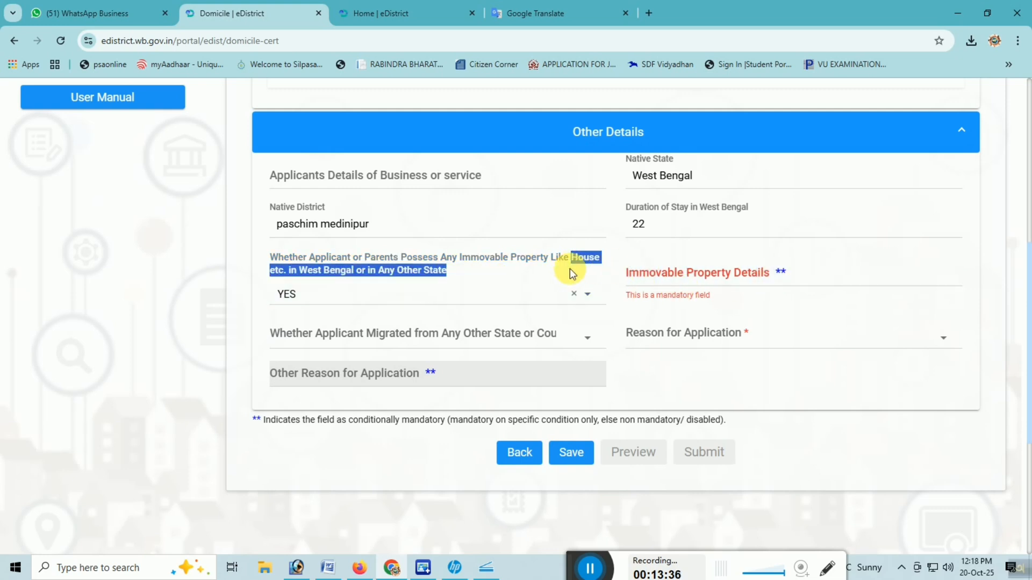
left_click(570, 270)
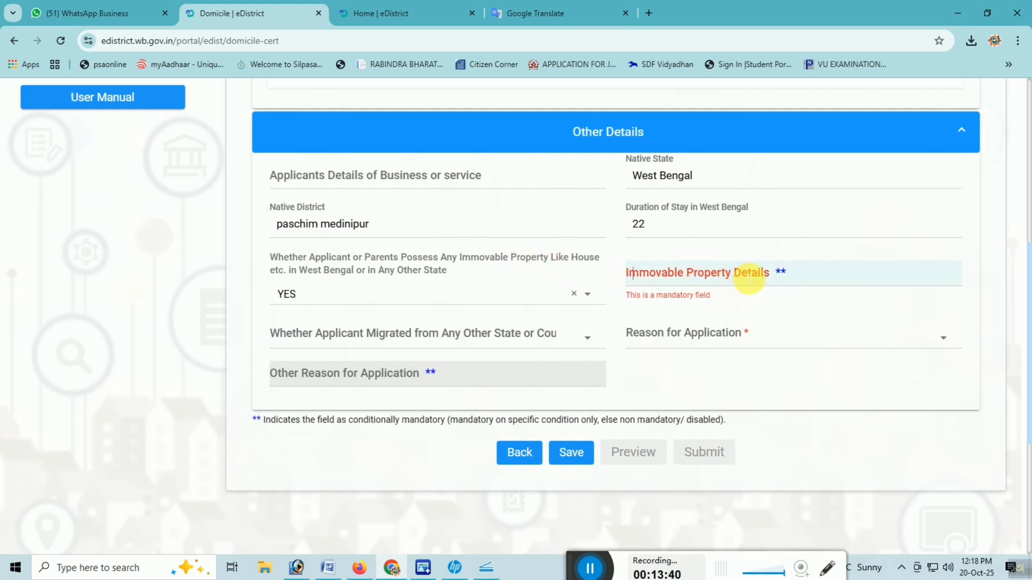
Step: Enter "house, land" as the Immovable Property Details
left_click(750, 278)
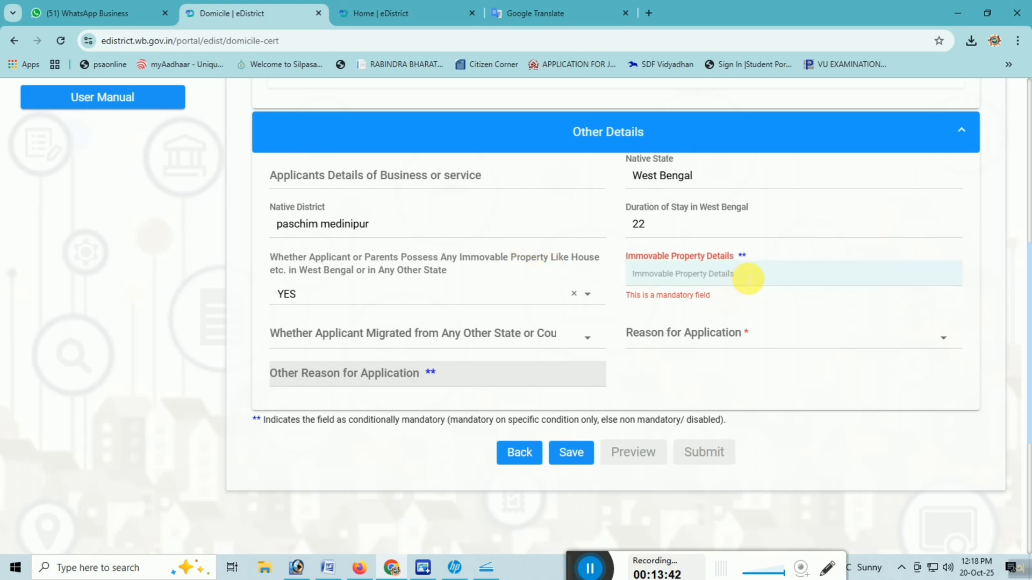
type("house")
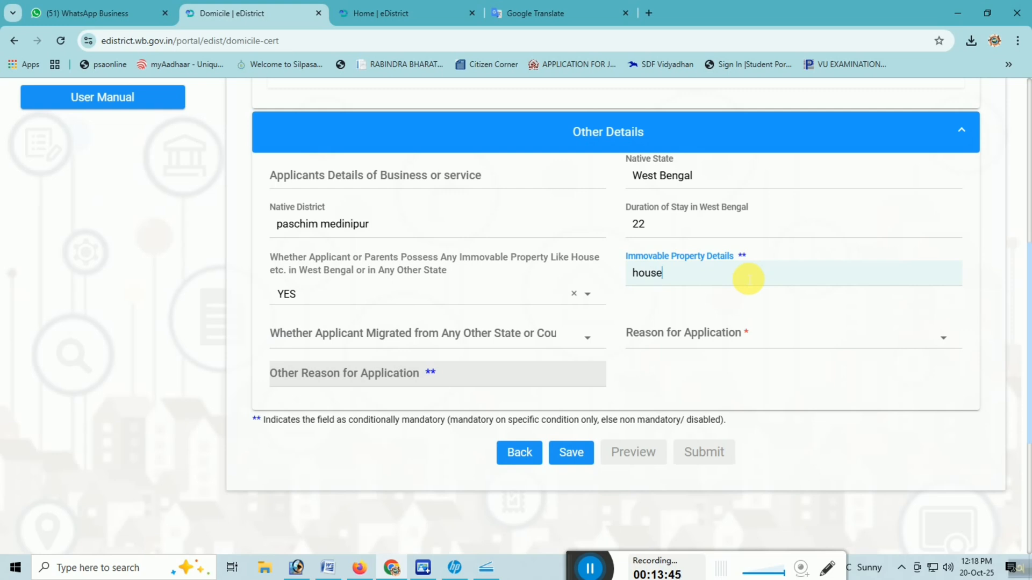
type(", ")
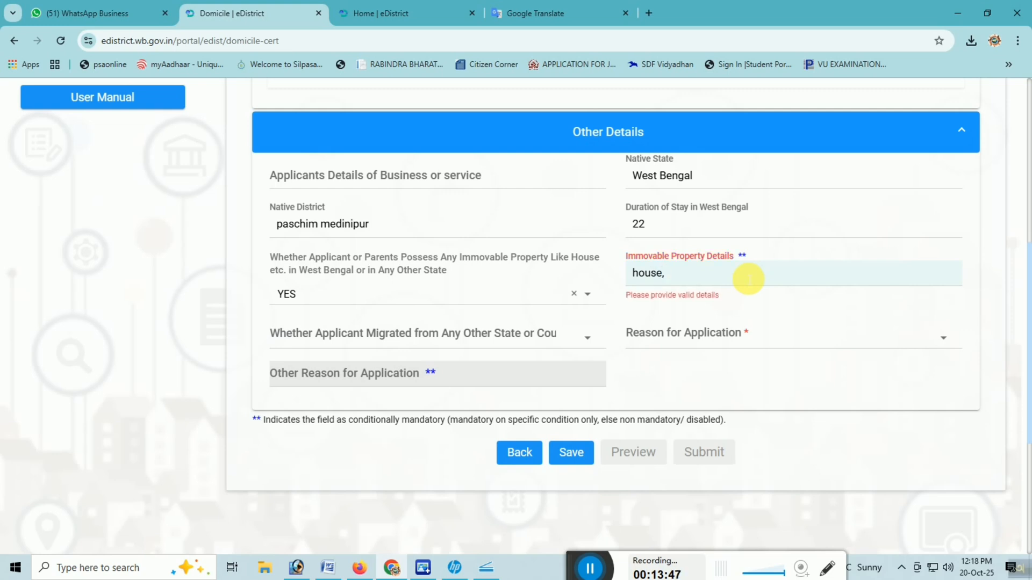
type("land")
left_click(698, 308)
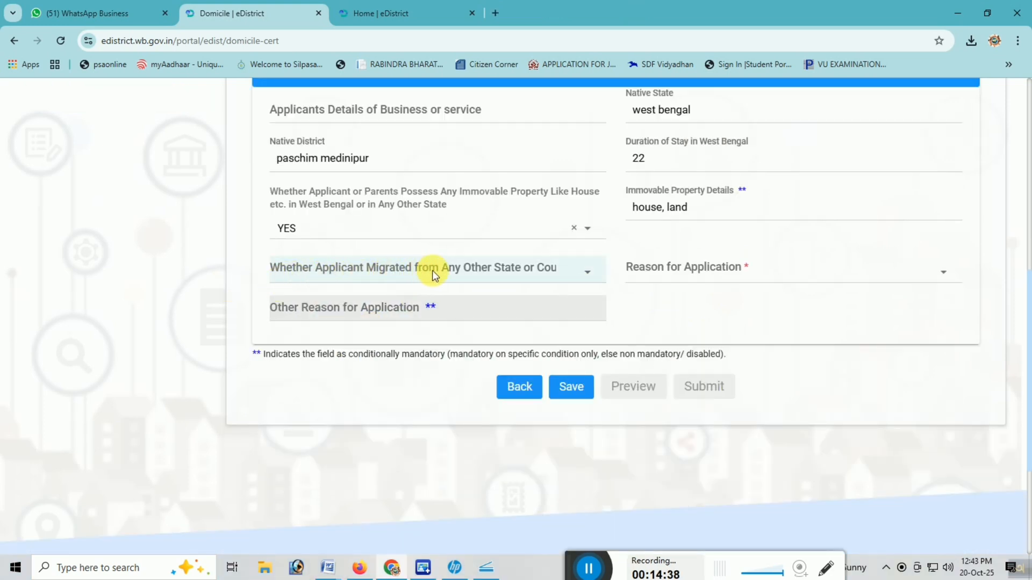
Step: Answer NO on whether the applicant migrated from any other state or country
left_click(539, 277)
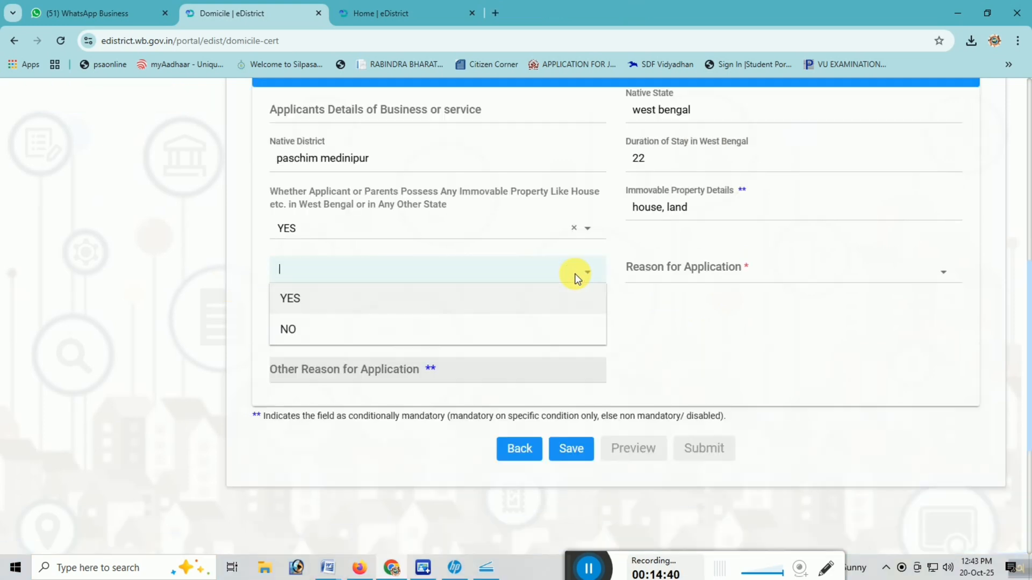
left_click(349, 261)
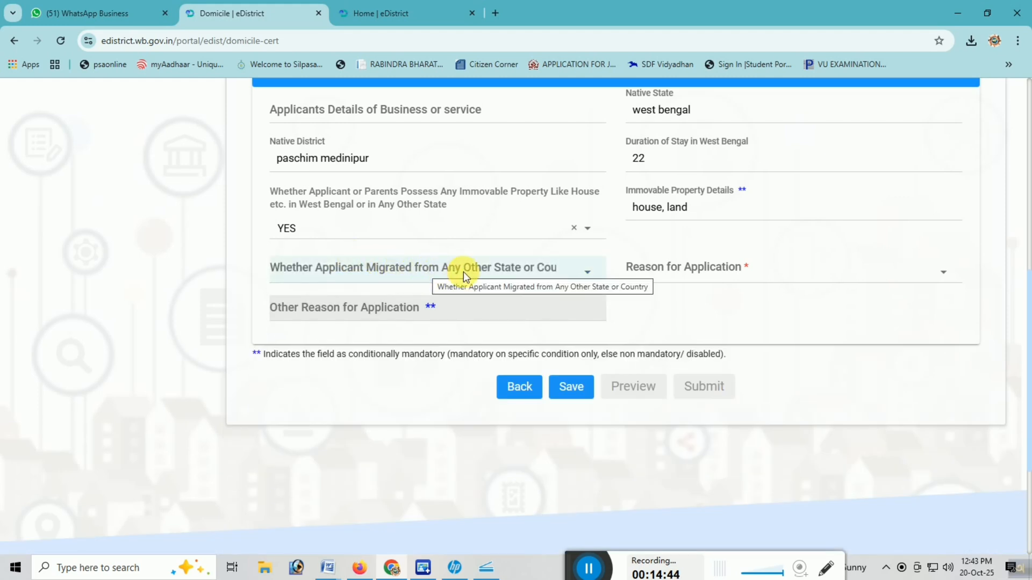
left_click(446, 272)
left_click(304, 332)
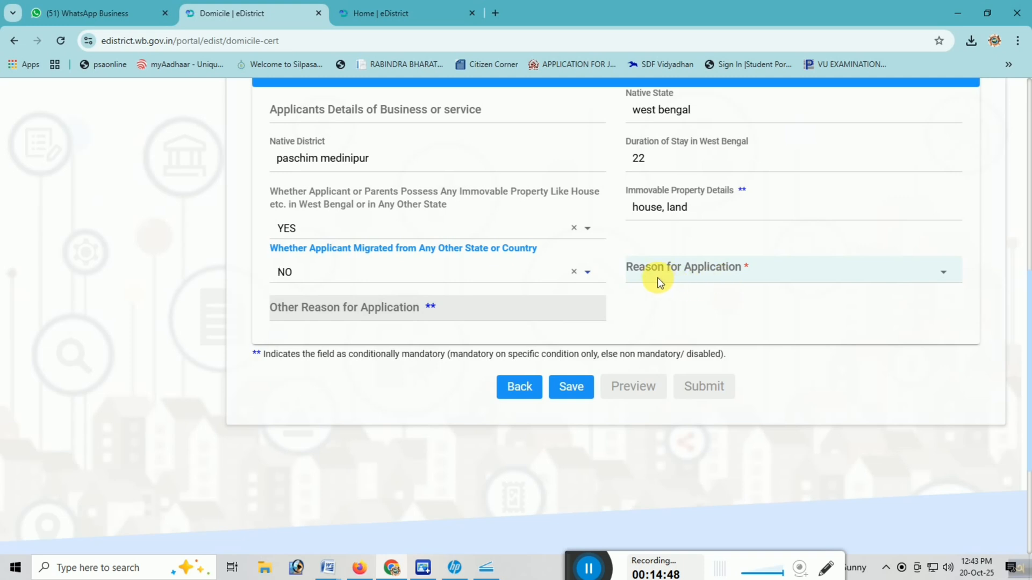
Step: Set the Reason for Application to Other and enter "Ews certificate application" as the other reason
left_click(702, 272)
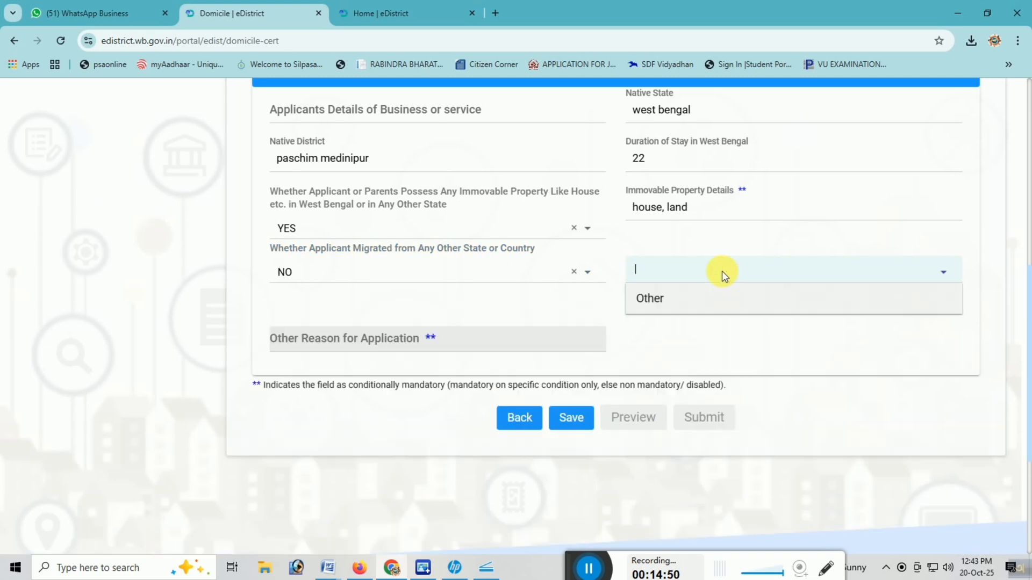
left_click(660, 302)
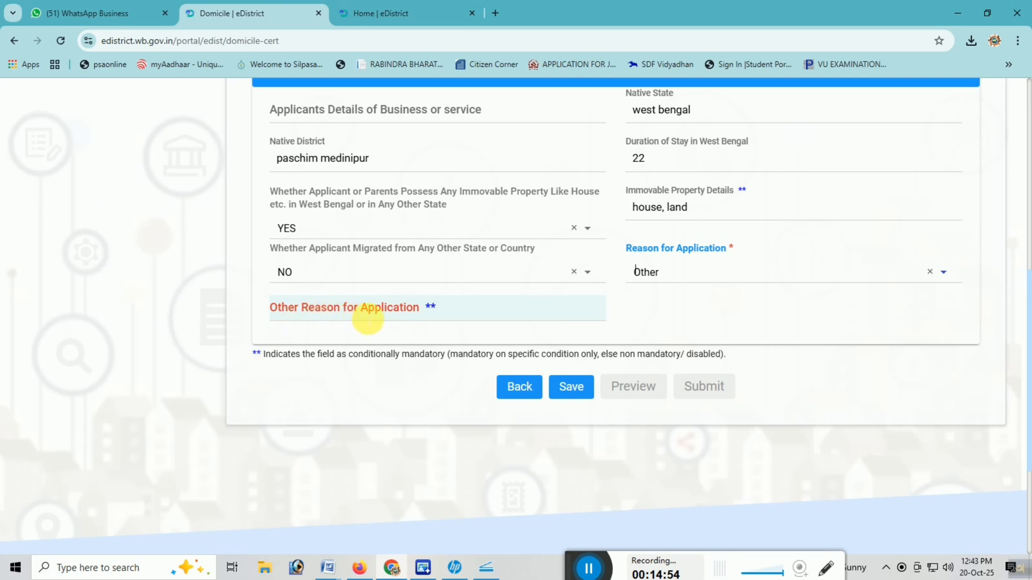
left_click(341, 321)
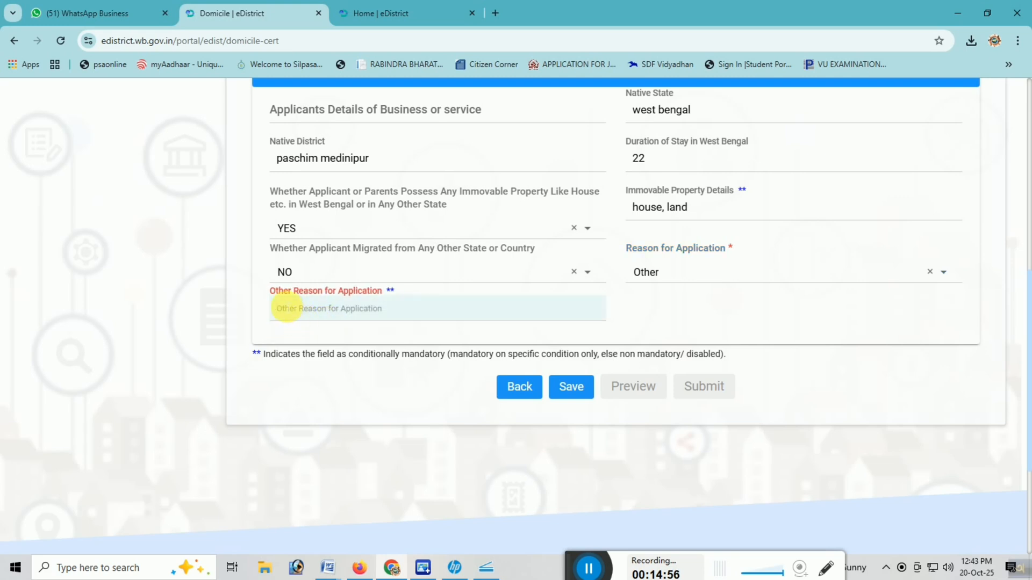
scroll(376, 293, "up", 5)
scroll(371, 364, "down", 4)
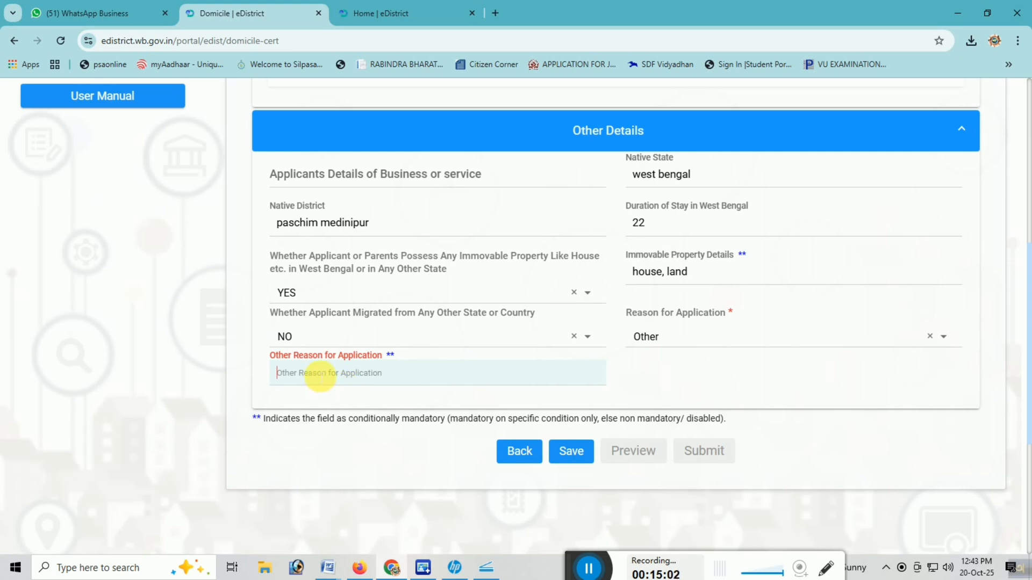
type("Ews certificate application")
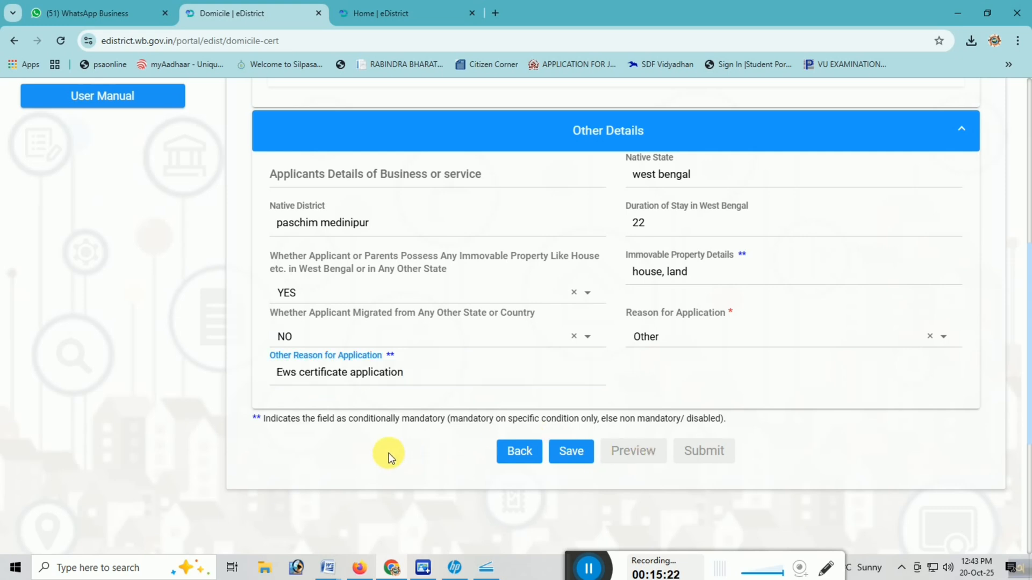
Step: Save the completed form and submit the application after checking its preview
left_click(570, 451)
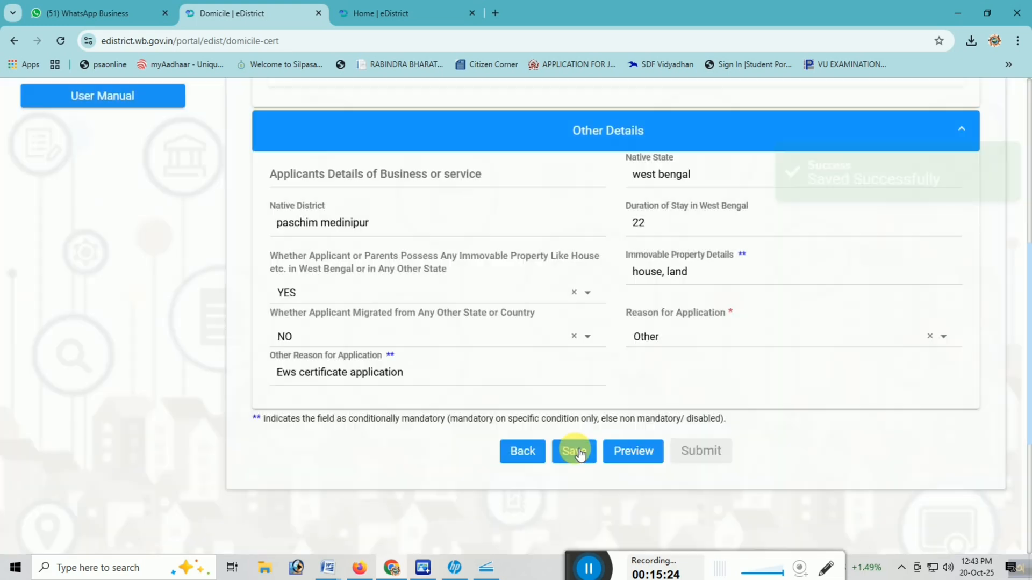
left_click(640, 451)
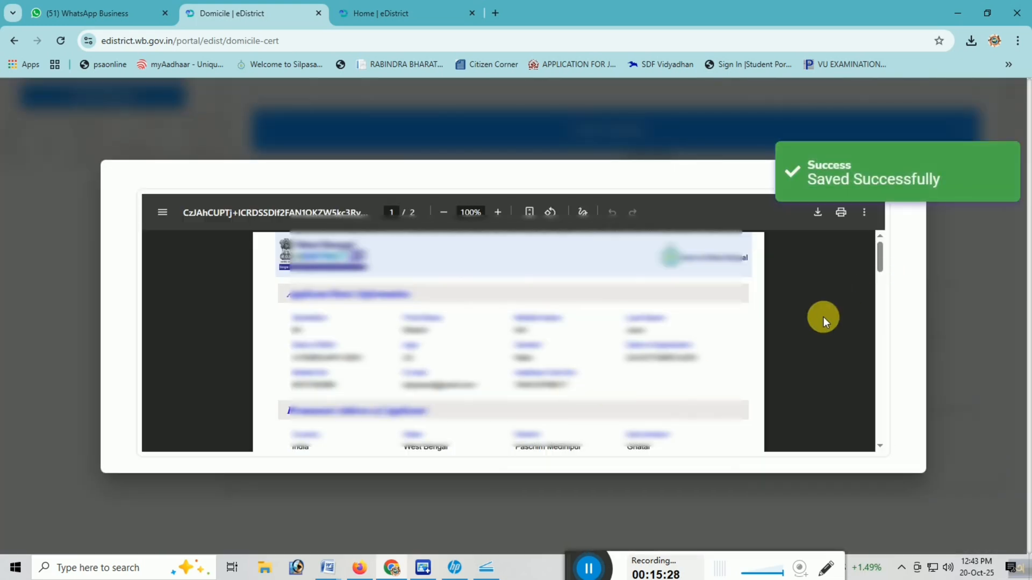
scroll(794, 321, "down", 15)
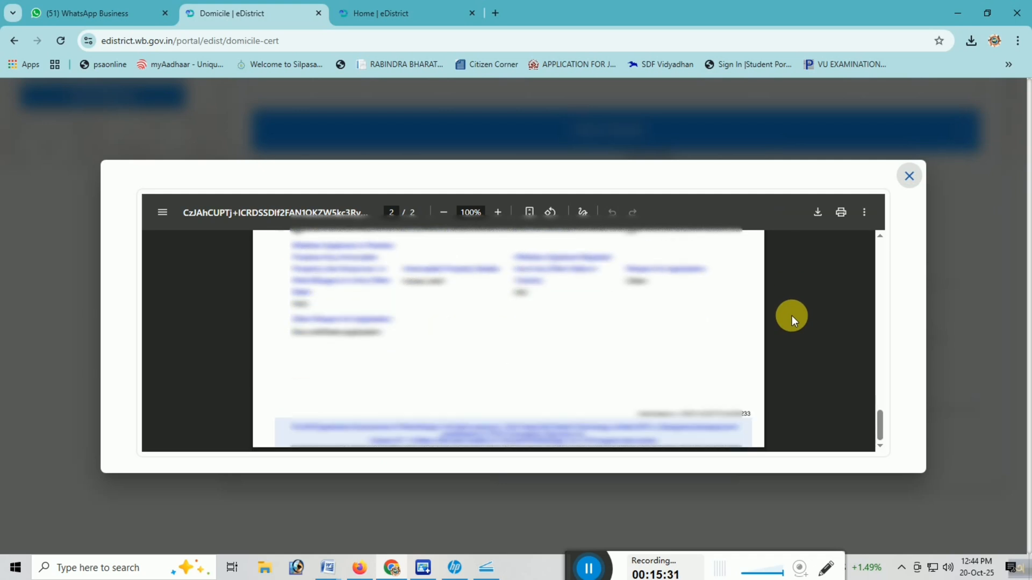
left_click(909, 176)
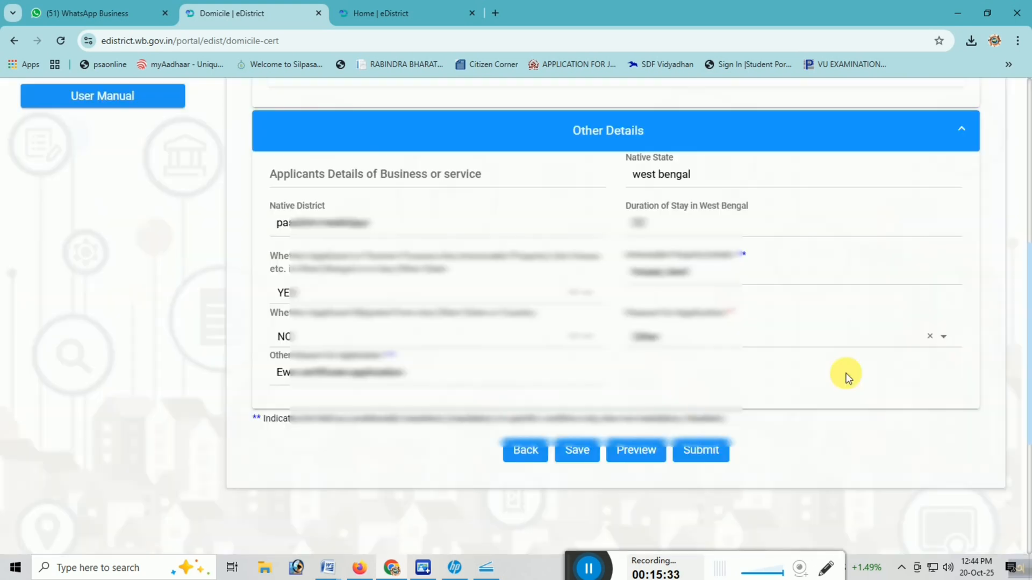
left_click(713, 454)
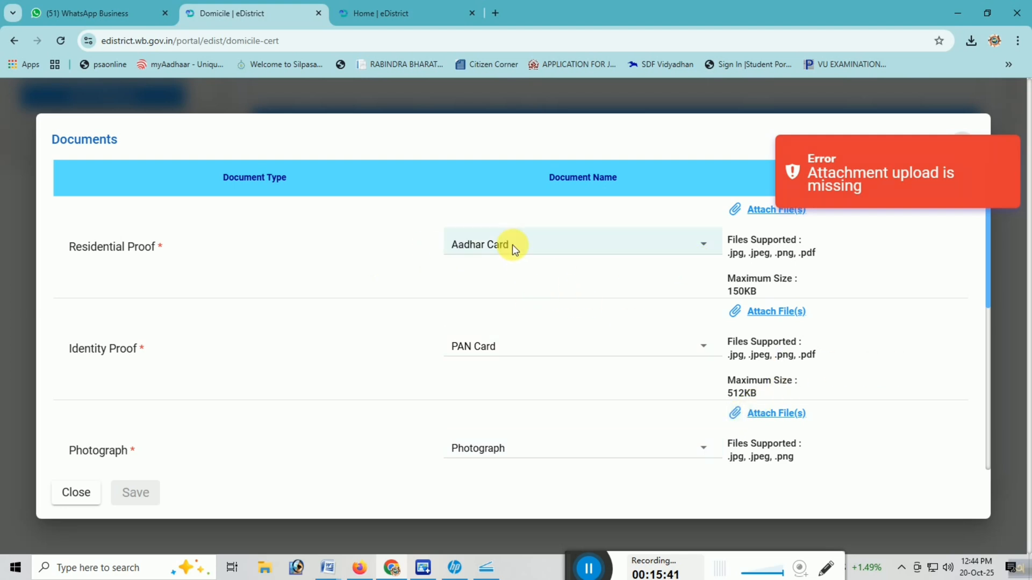
Step: Review the document options accepted as Residential Proof, leaving the current choice in place
left_click(690, 246)
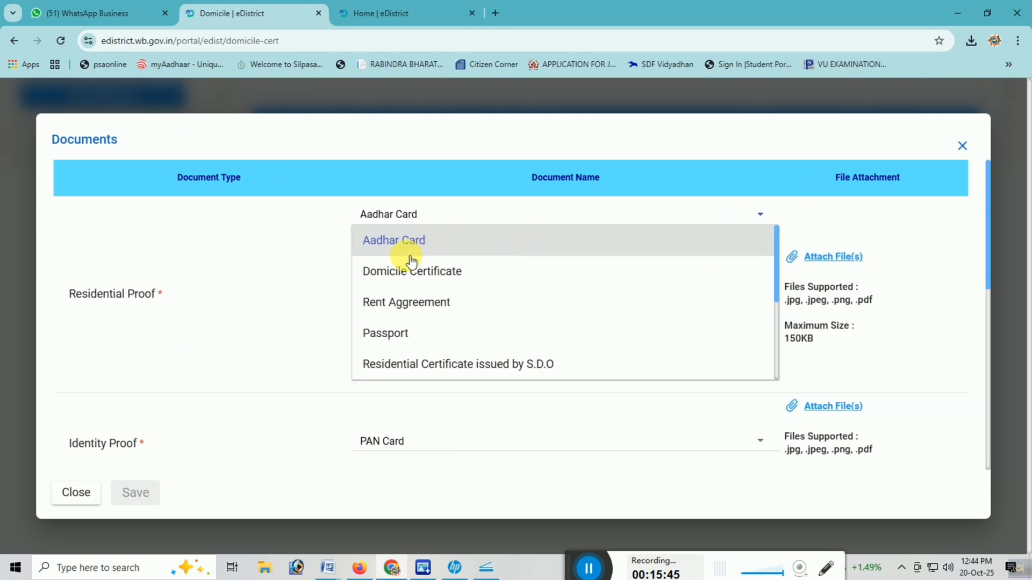
scroll(449, 323, "down", 3)
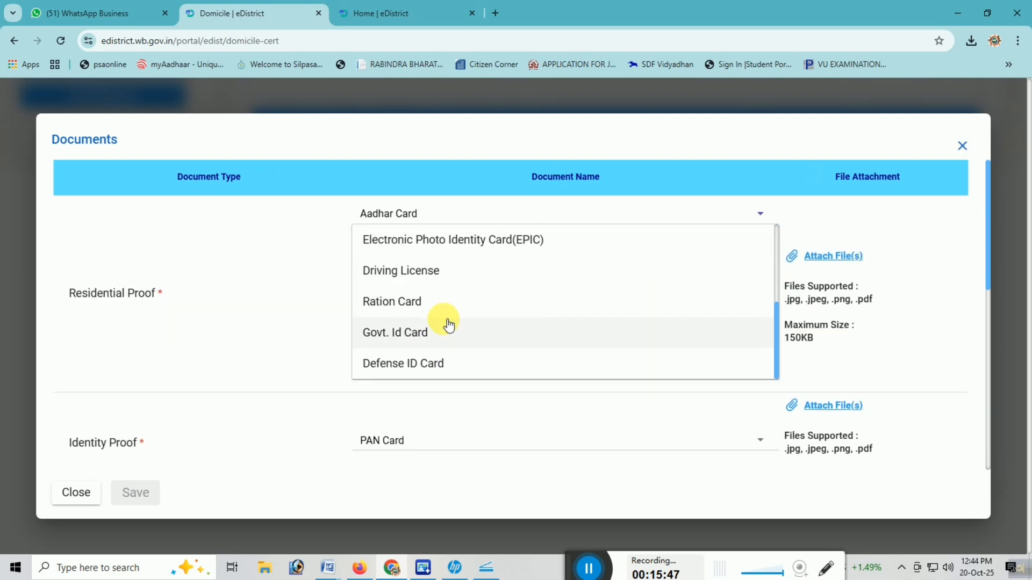
scroll(446, 322, "down", 2)
scroll(445, 323, "up", 2)
scroll(435, 316, "up", 3)
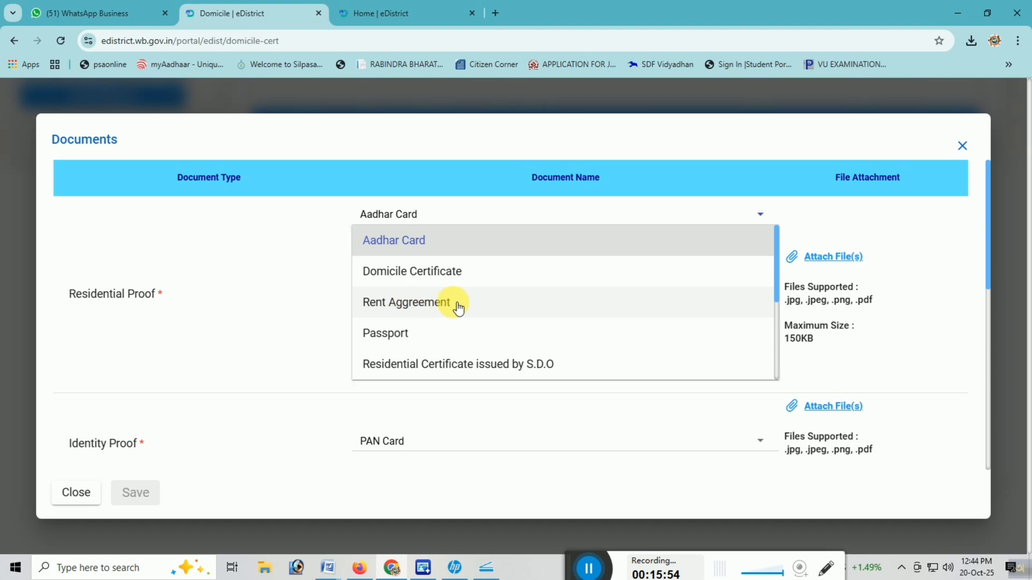
scroll(458, 305, "down", 2)
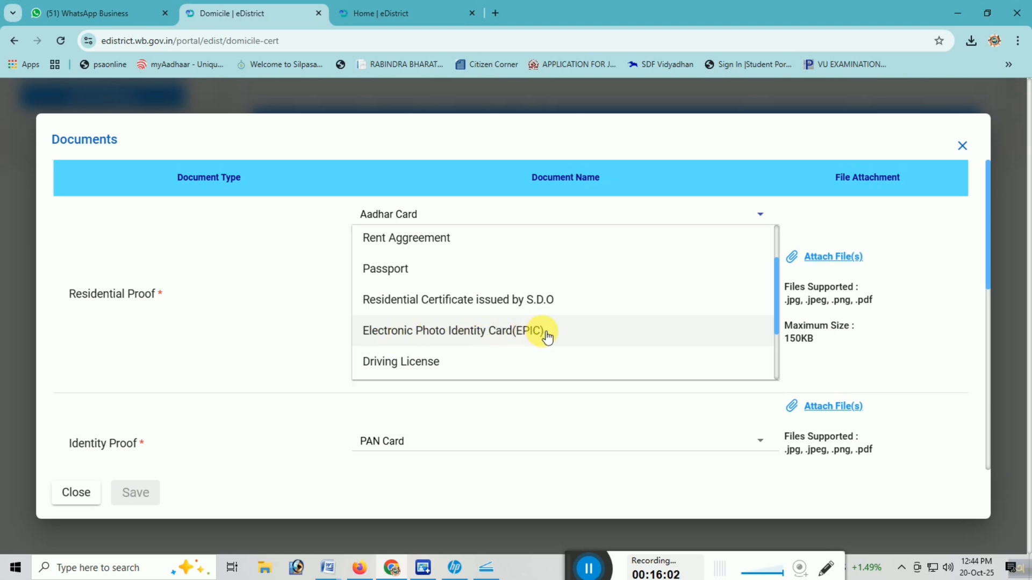
scroll(547, 337, "down", 2)
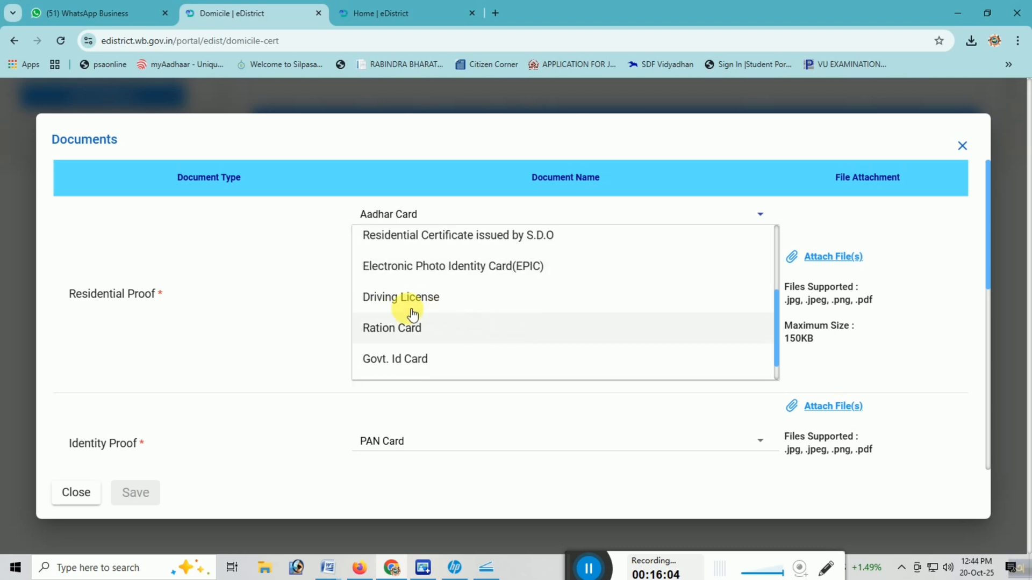
scroll(463, 337, "down", 1)
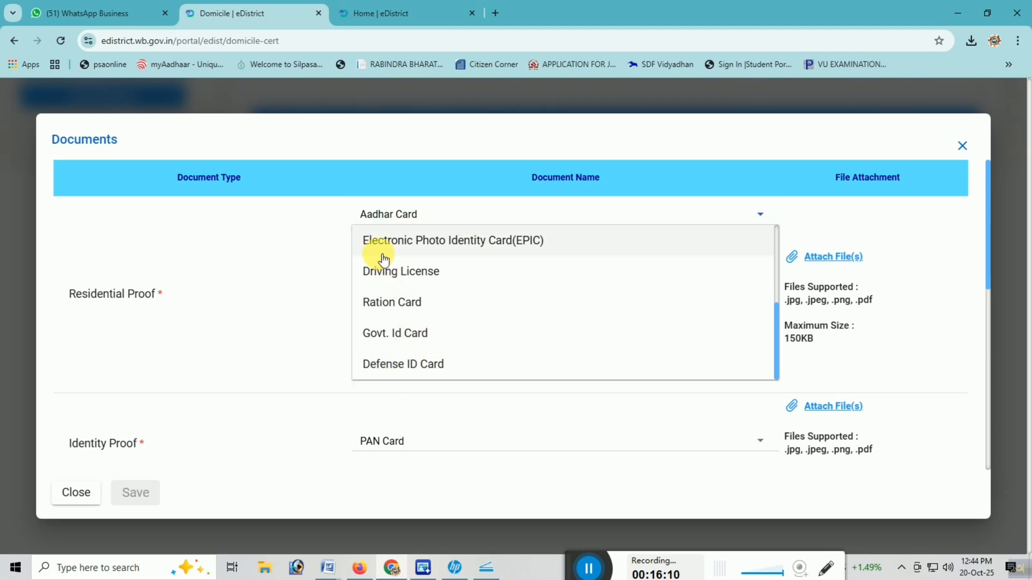
left_click(249, 263)
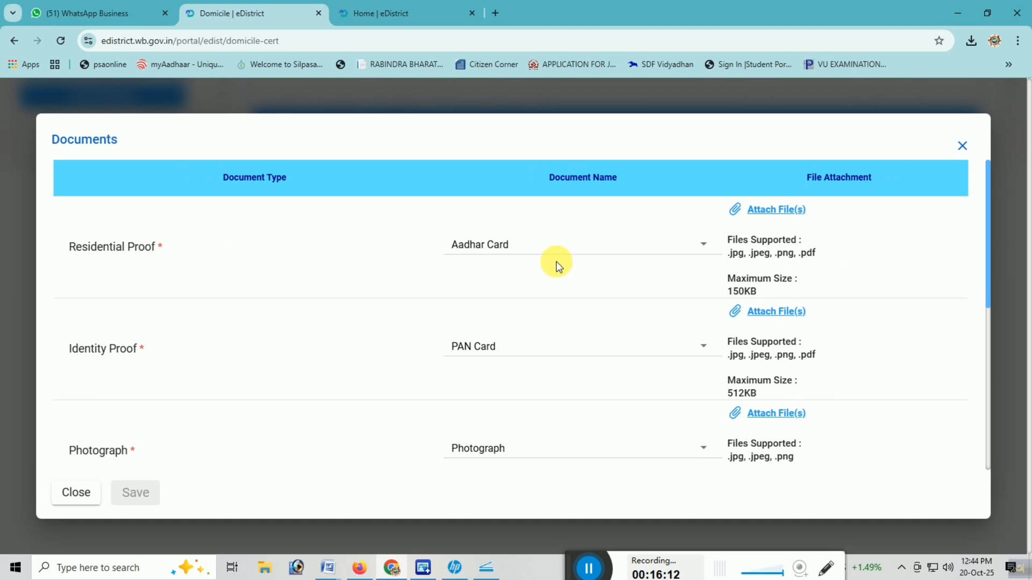
Step: Review the Identity Proof document options and choose PAN Card
left_click(508, 347)
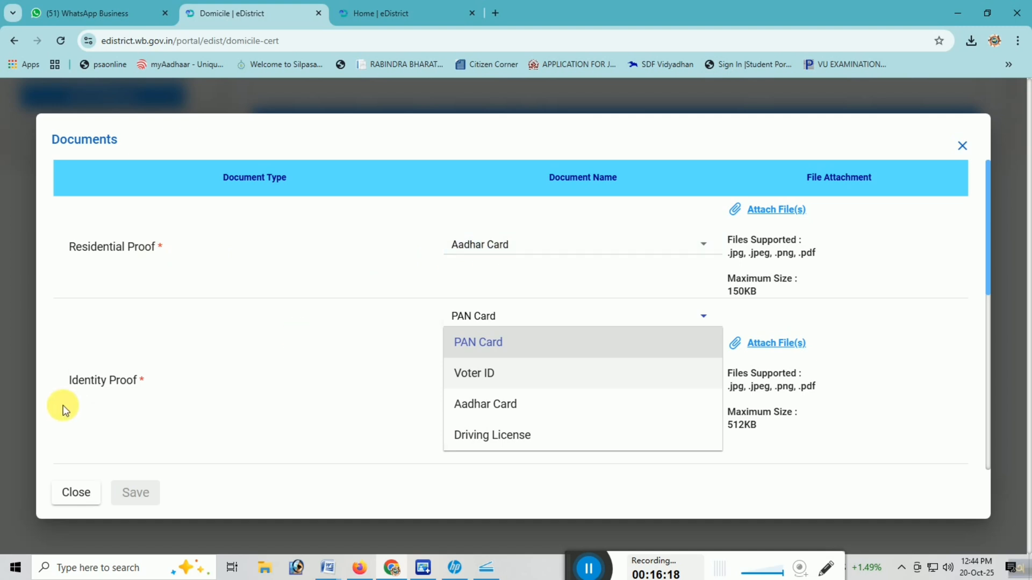
scroll(543, 390, "down", 1)
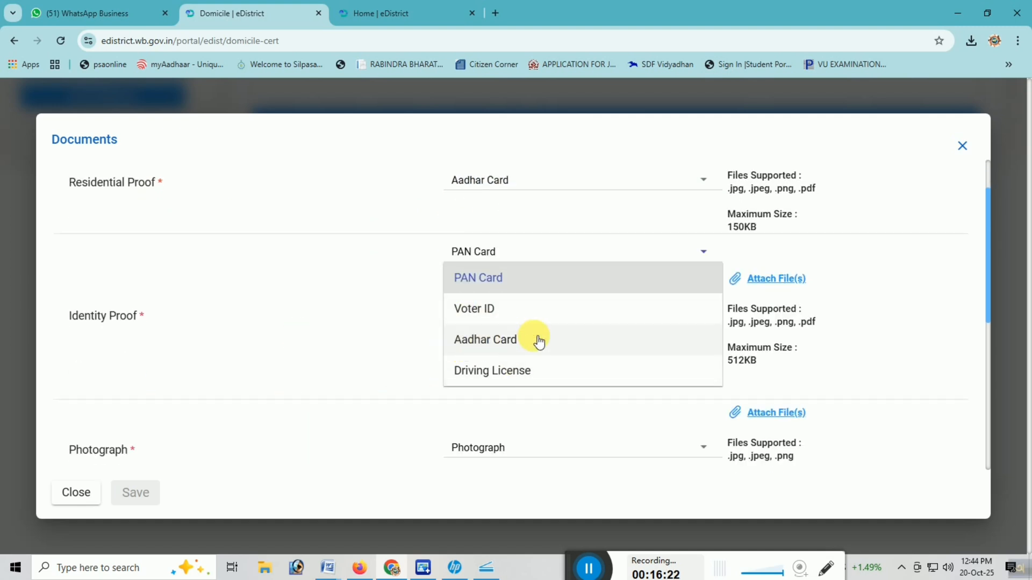
scroll(566, 357, "down", 1)
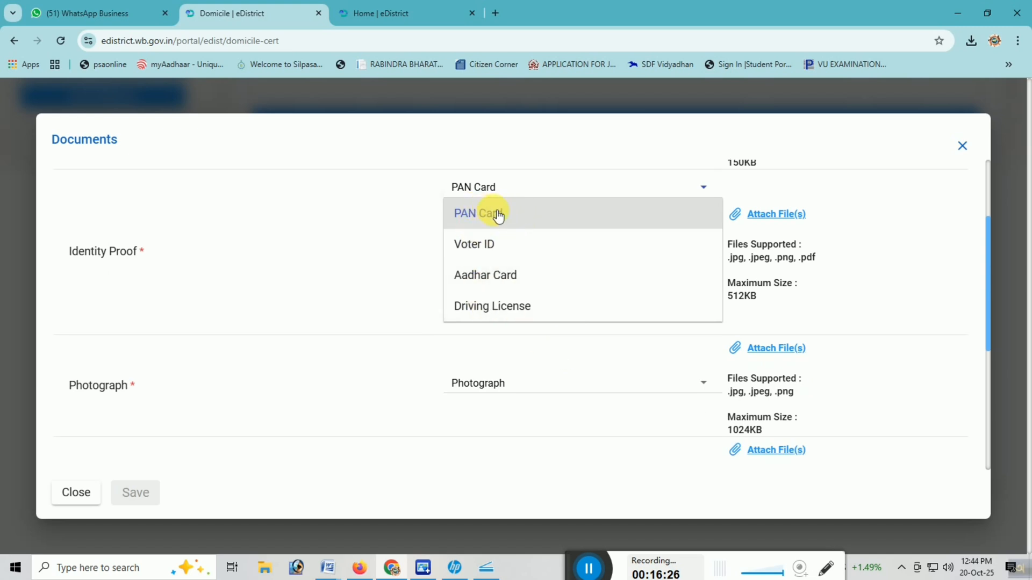
left_click(497, 214)
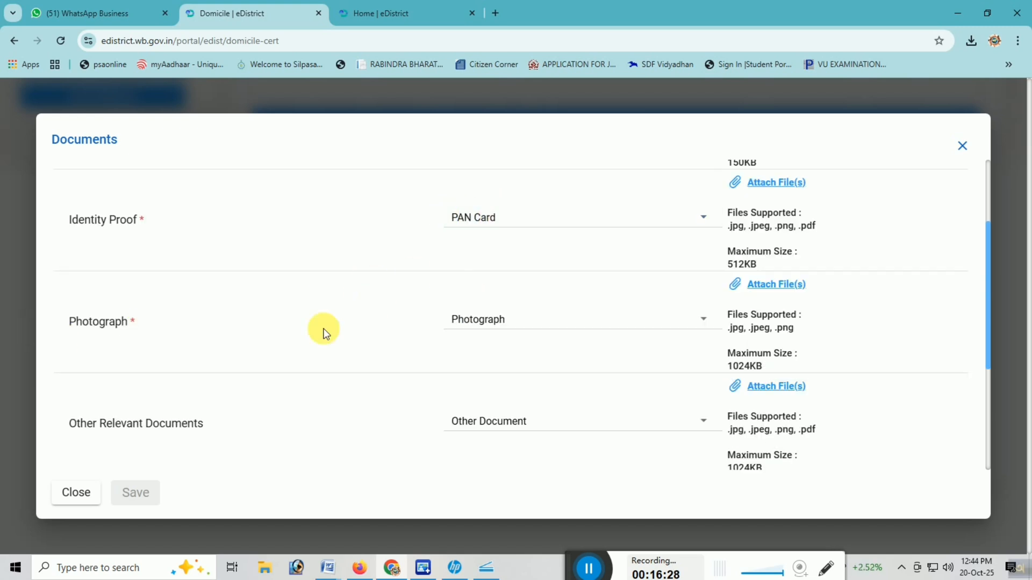
Step: Review the accepted Proof of Birth documents and choose Birth Certificate
scroll(618, 319, "down", 2)
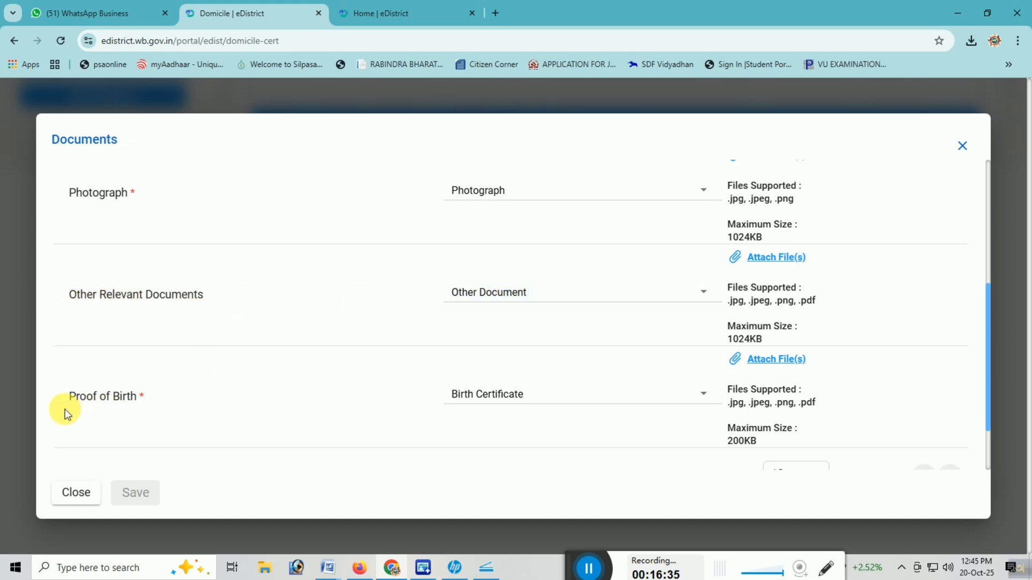
left_click(598, 399)
scroll(483, 392, "down", 3)
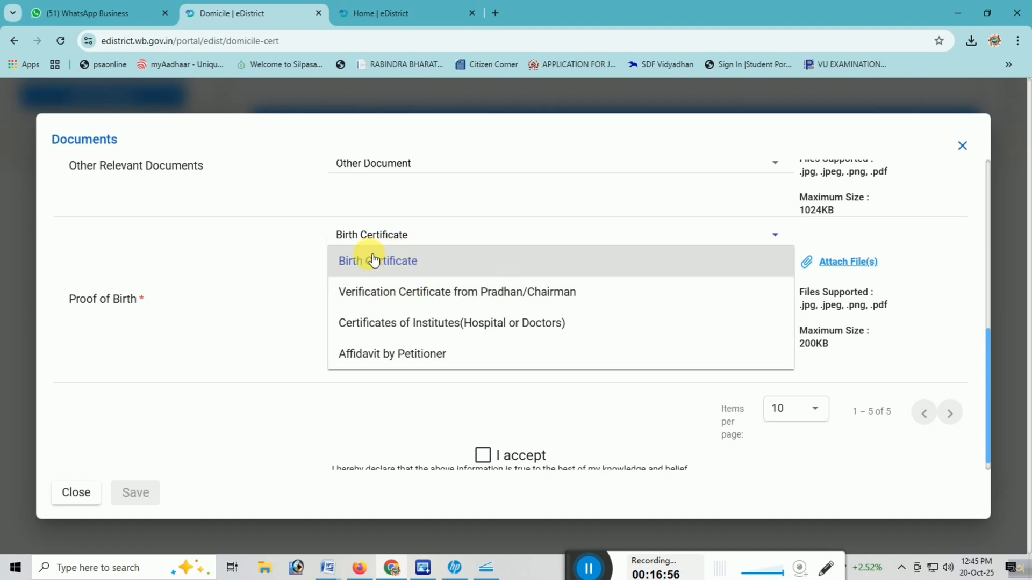
left_click(420, 260)
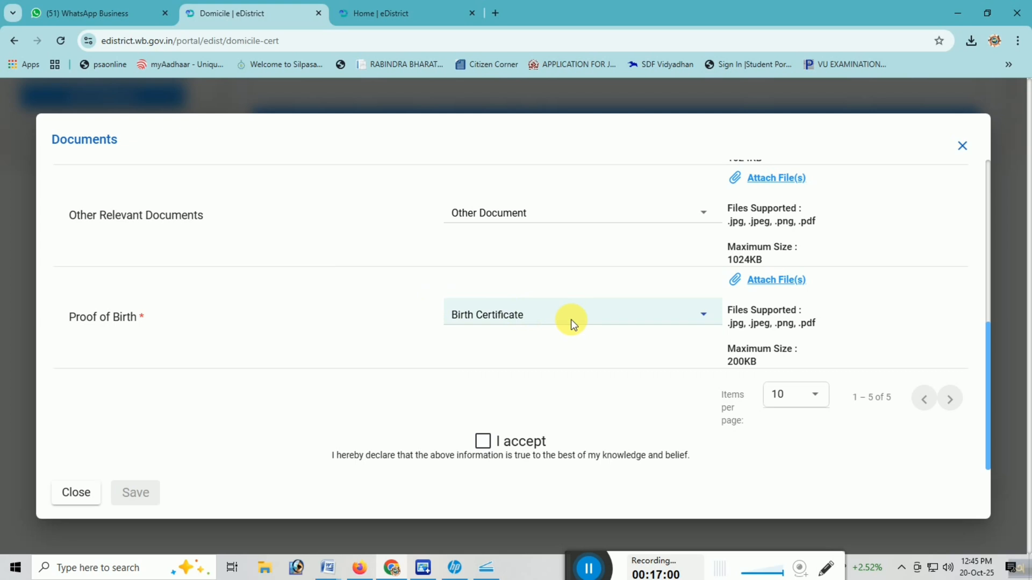
Step: Choose Other Document as the document name for Other Relevant Documents
scroll(571, 319, "up", 1)
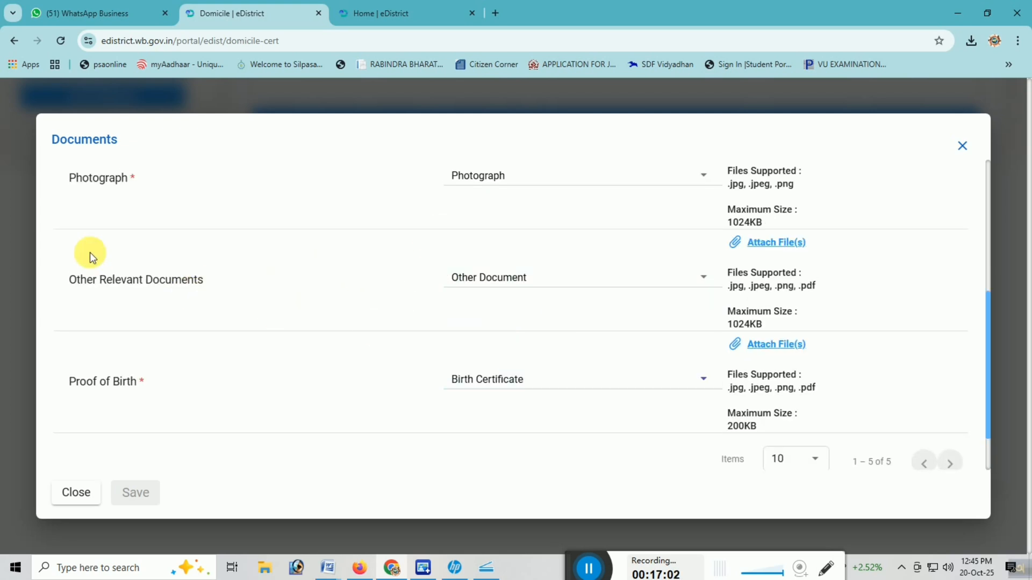
left_click(502, 272)
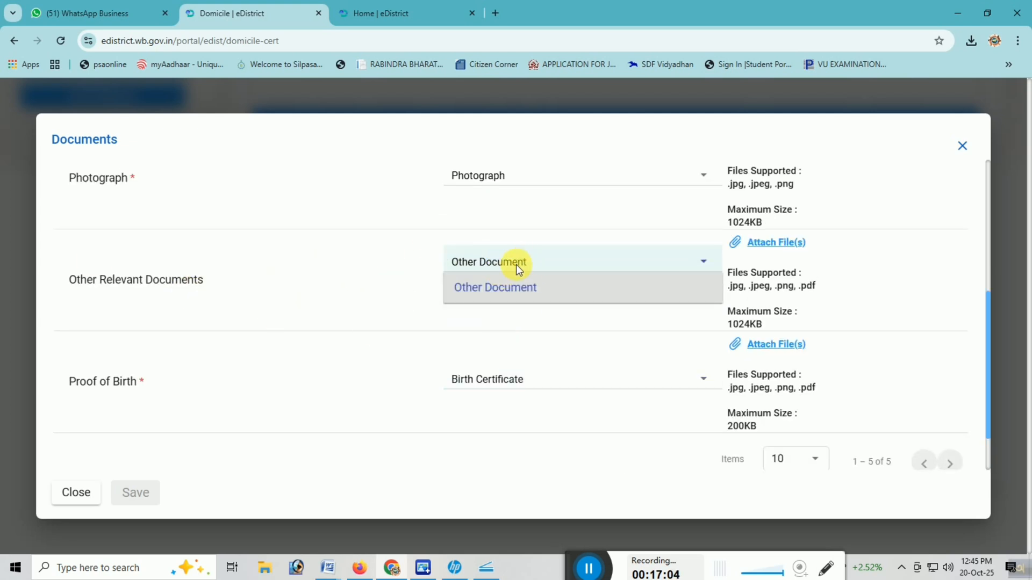
left_click(486, 287)
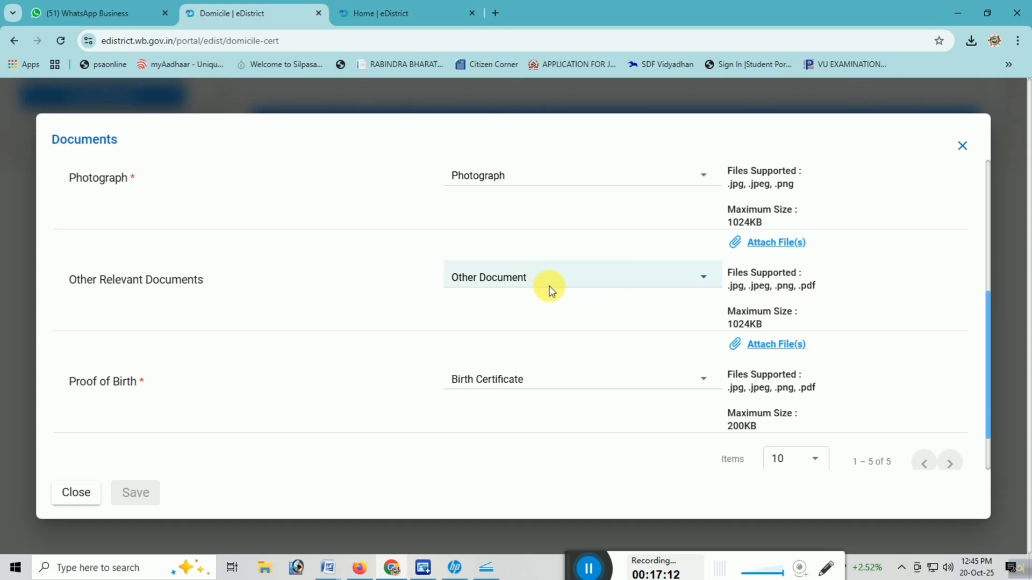
left_click(589, 278)
left_click(628, 267)
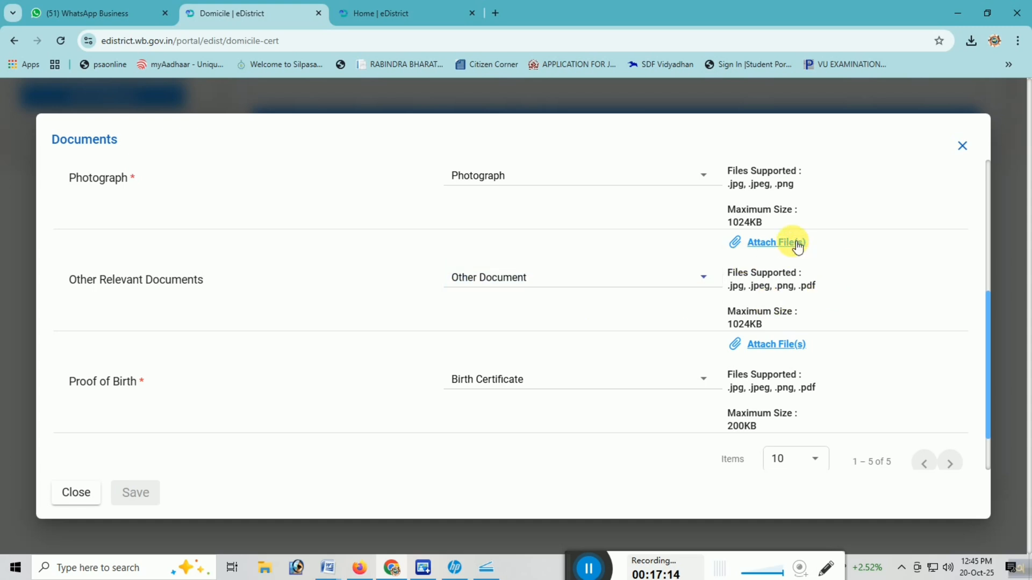
Step: Accept the declaration under the document list, then close the list and try submitting the application again
scroll(715, 296, "down", 2)
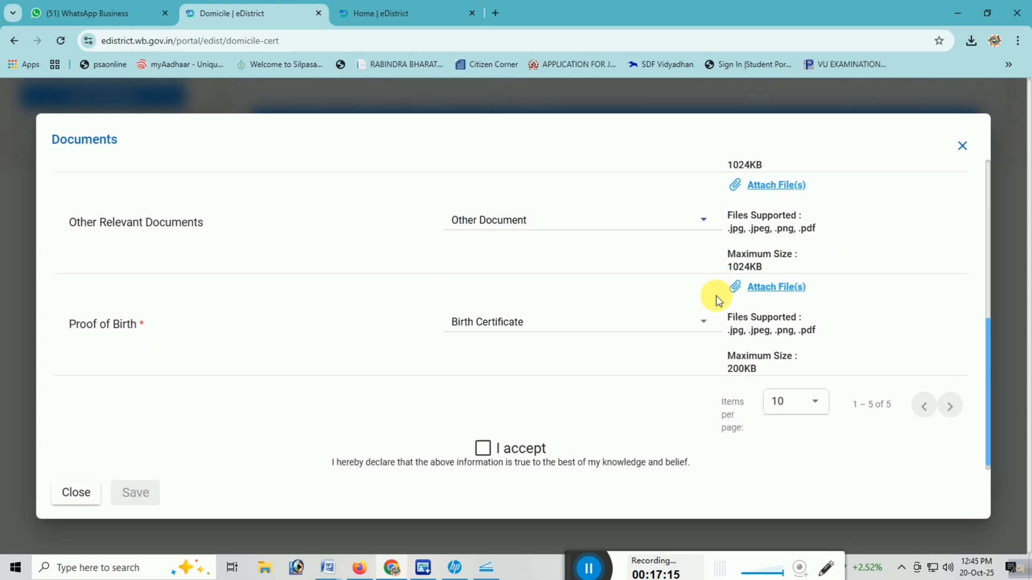
left_click(483, 440)
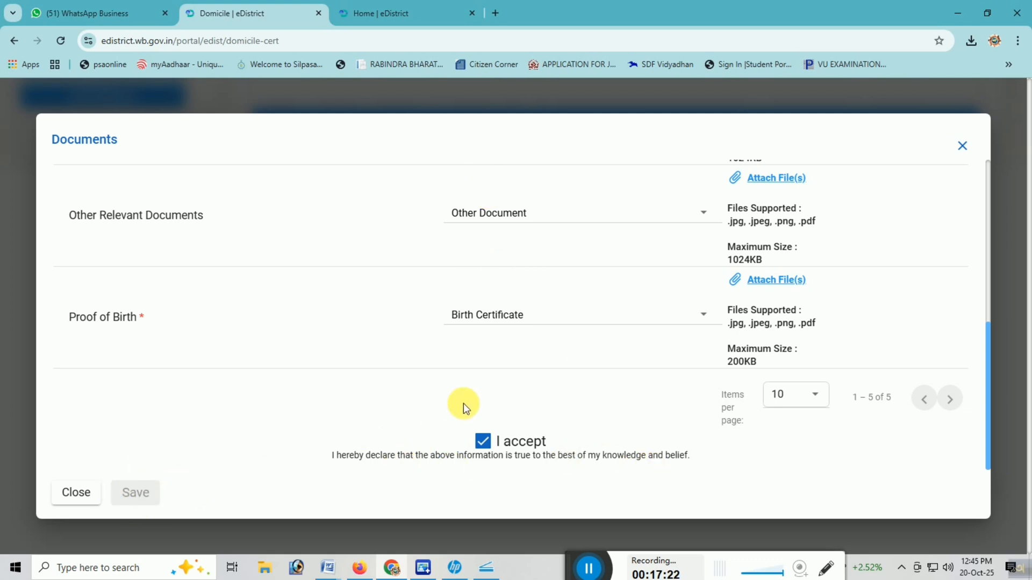
left_click(968, 154)
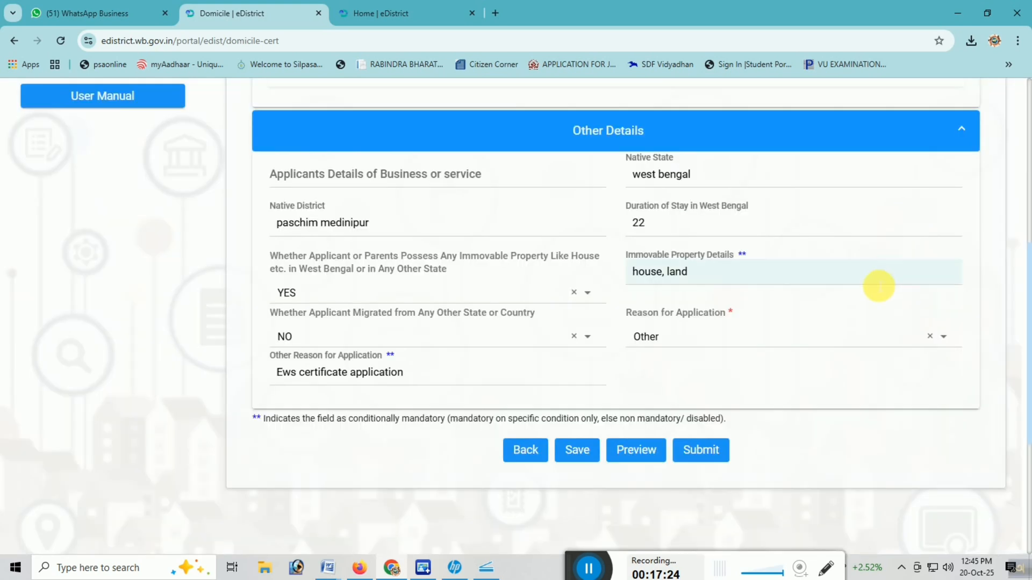
left_click(698, 450)
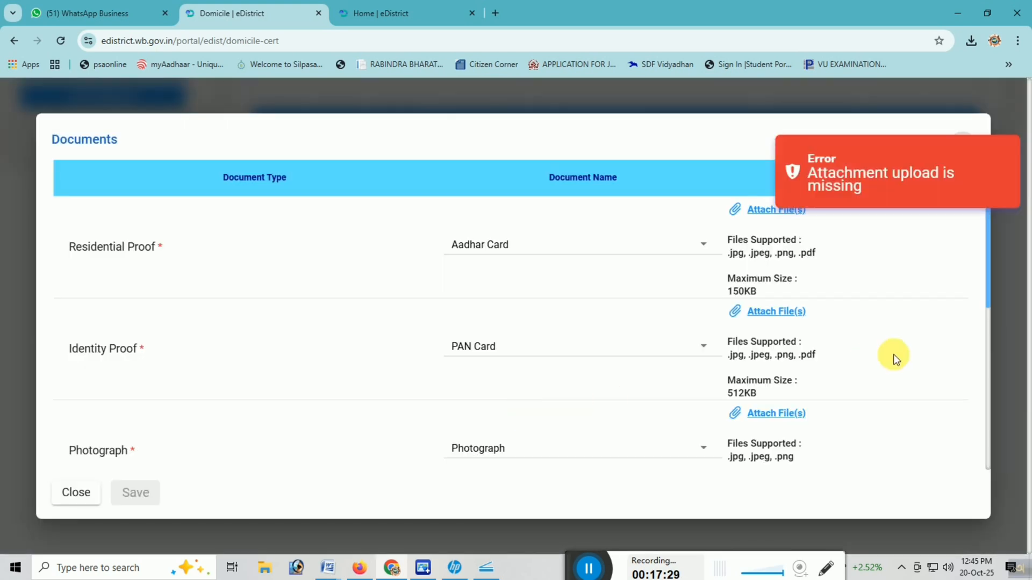